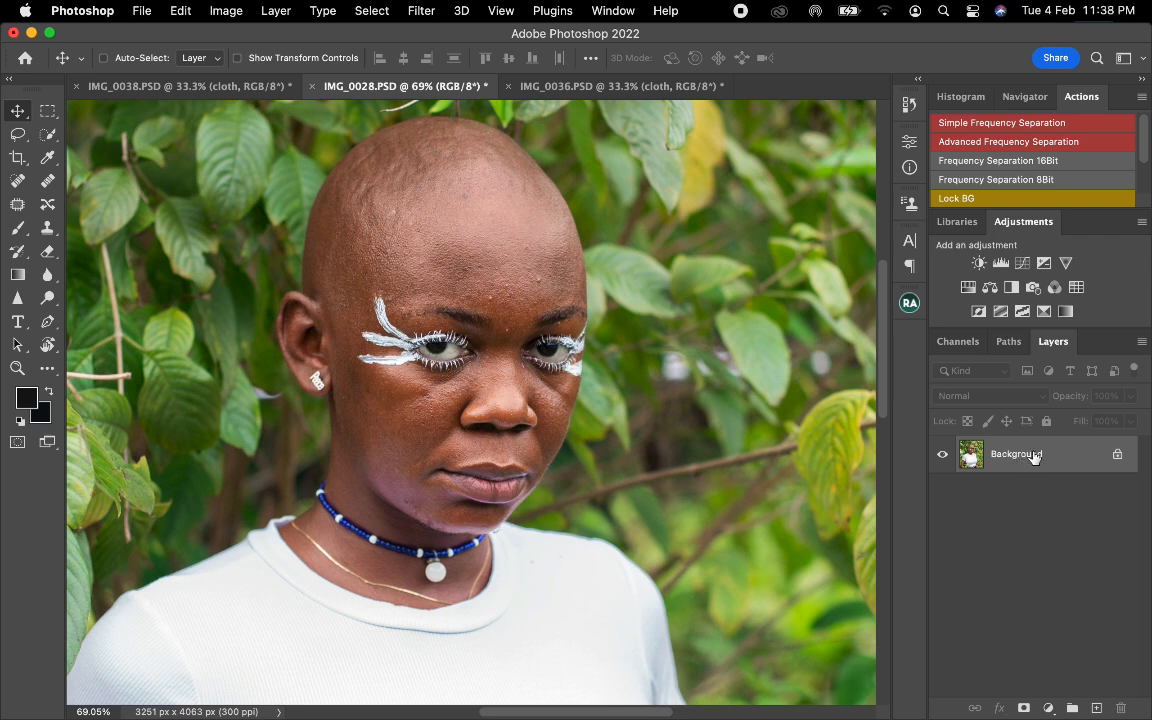
# Step: Duplicate the Background layer to build a stack of three copies above the original
pyautogui.moveTo(1036, 458); pyautogui.dragTo(1097, 708)
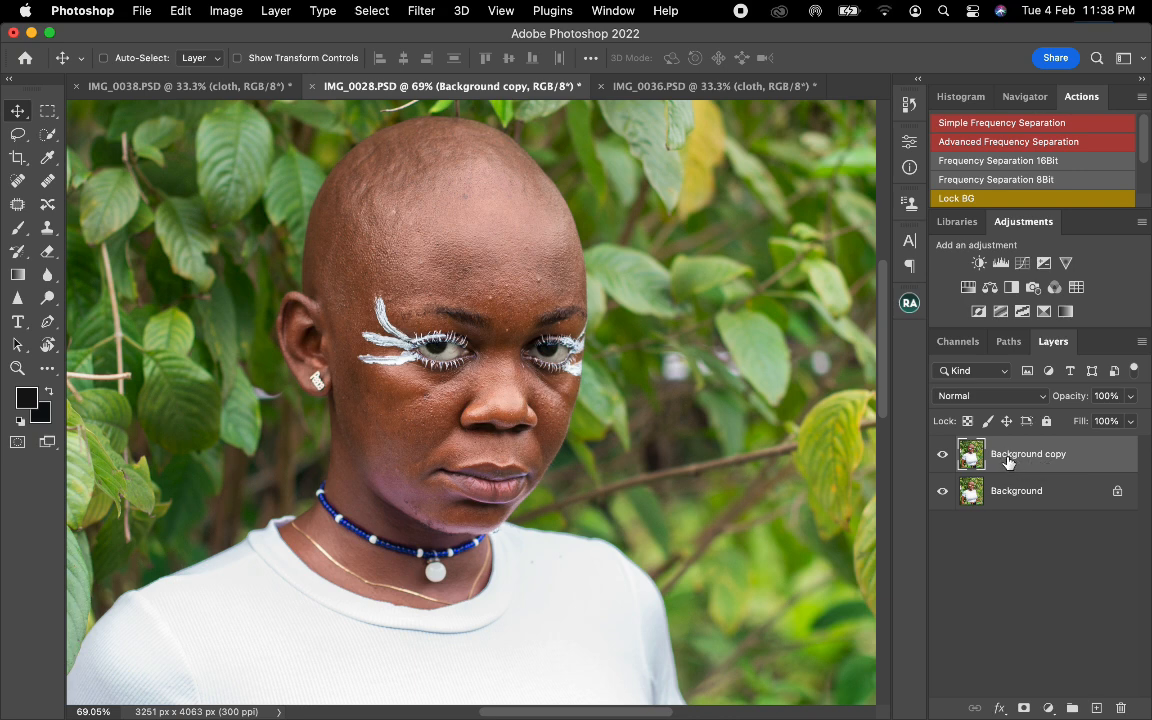
pyautogui.moveTo(1007, 460); pyautogui.dragTo(1097, 708)
pyautogui.moveTo(1060, 450); pyautogui.dragTo(1097, 708)
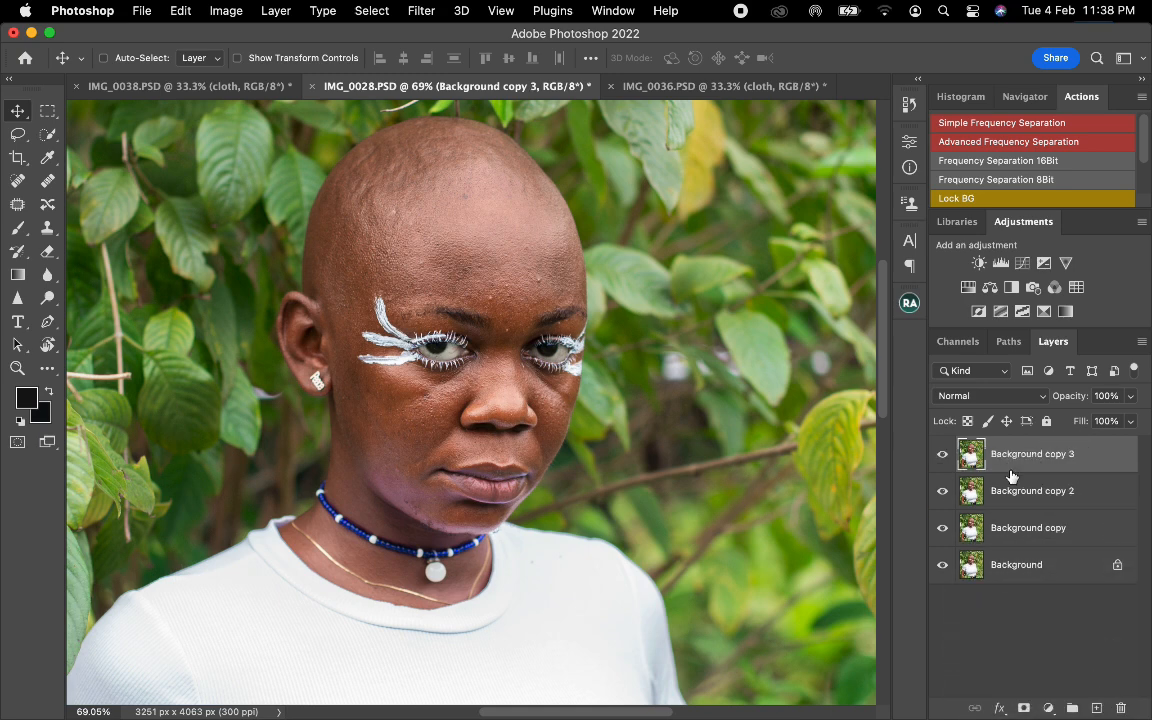
# Step: Hide Background copy 3 and apply a Gaussian Blur with a 5.0-pixel radius to Background copy 2
pyautogui.click(943, 457)
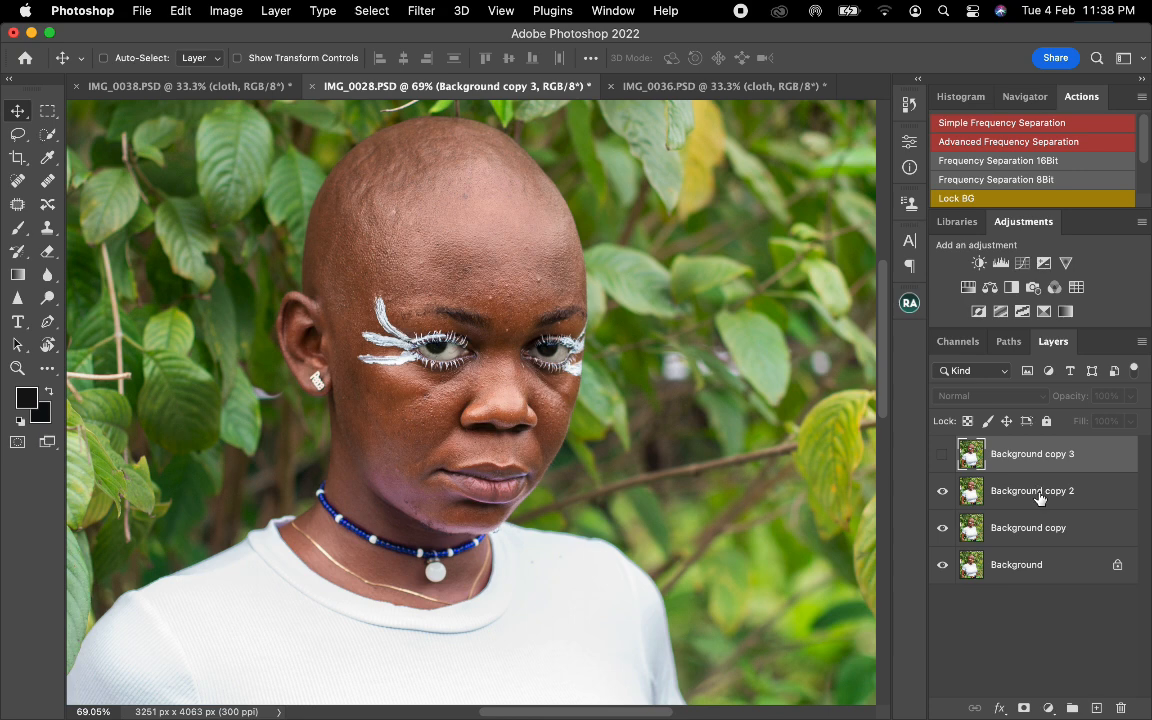
pyautogui.click(1035, 495)
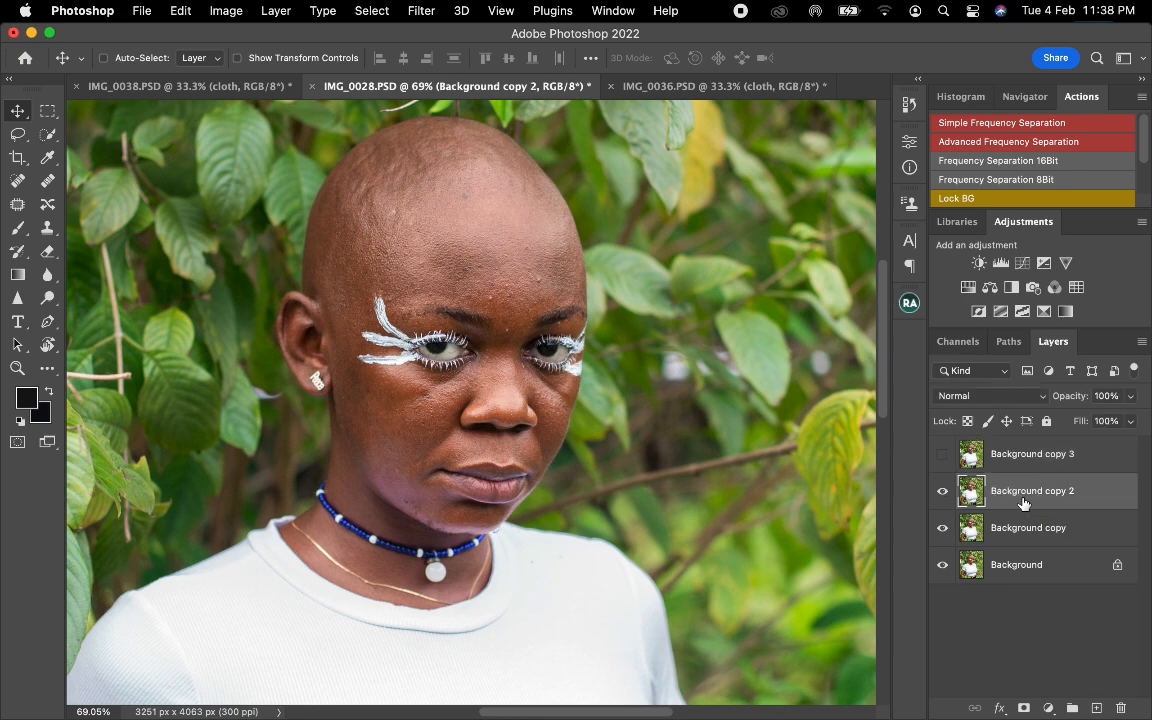
pyautogui.click(422, 11)
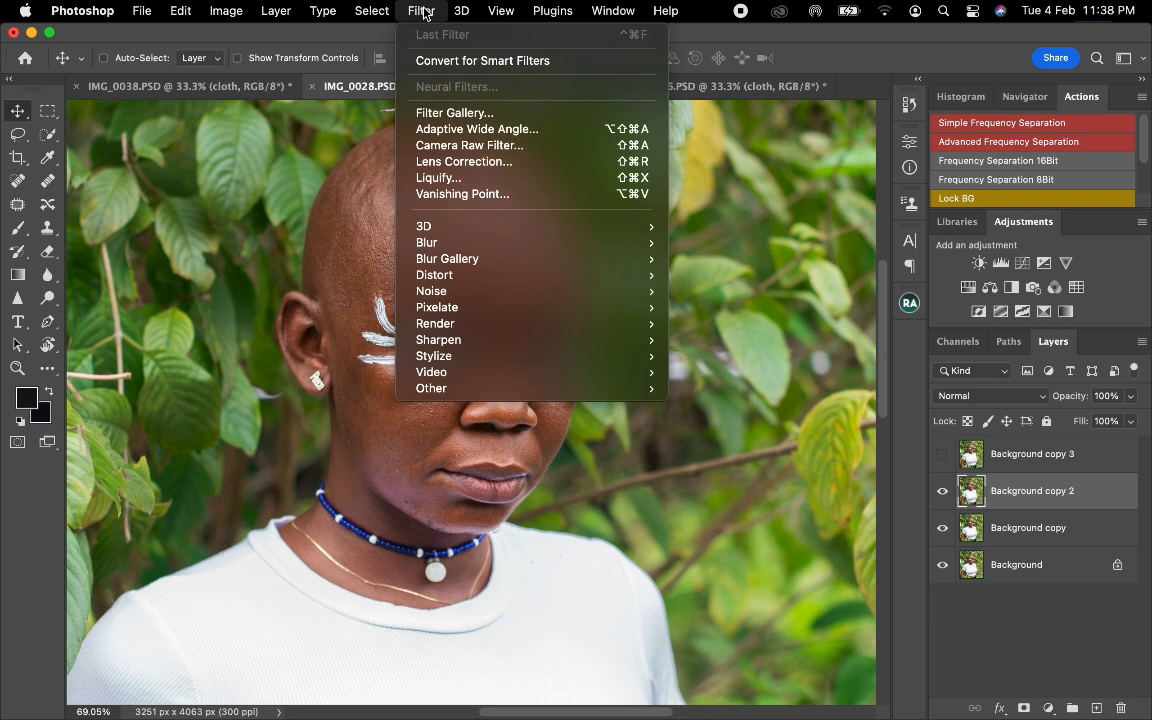
pyautogui.moveTo(496, 242)
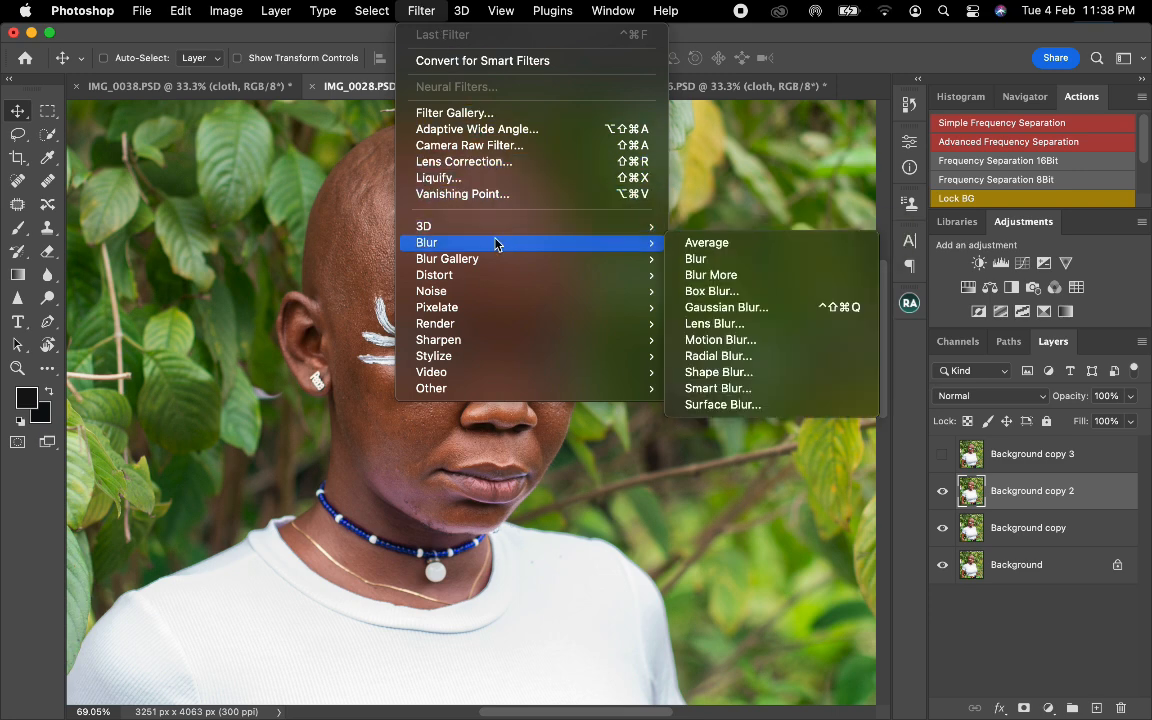
pyautogui.click(736, 308)
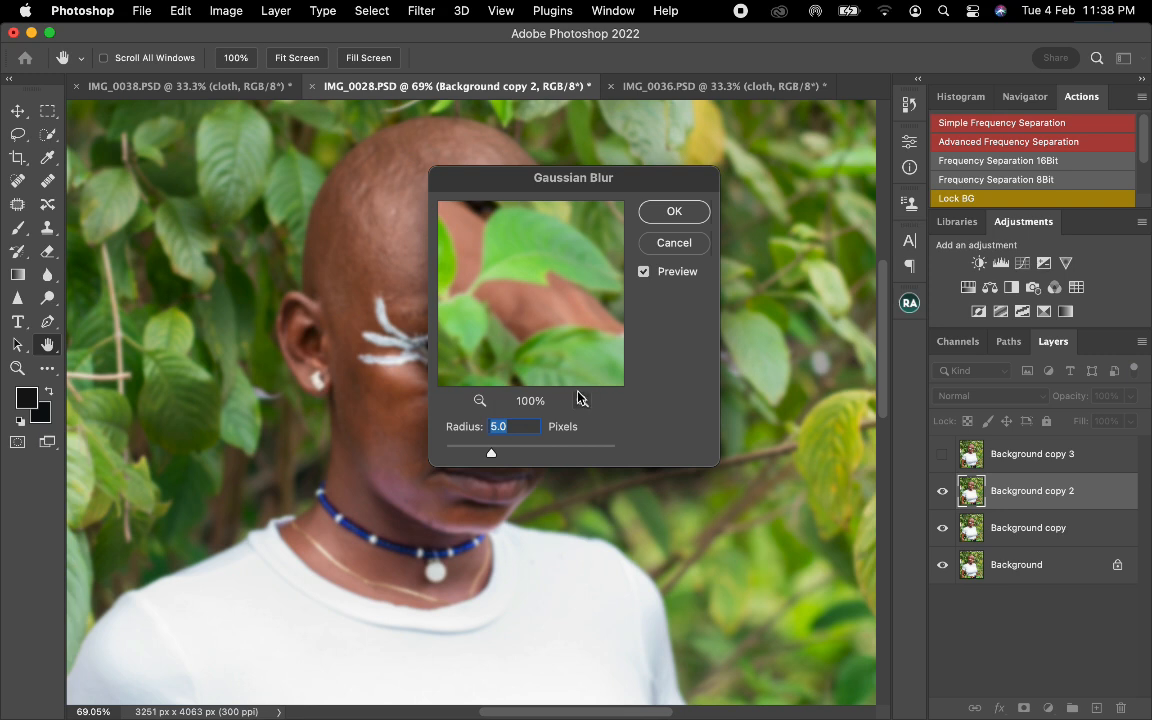
pyautogui.click(664, 212)
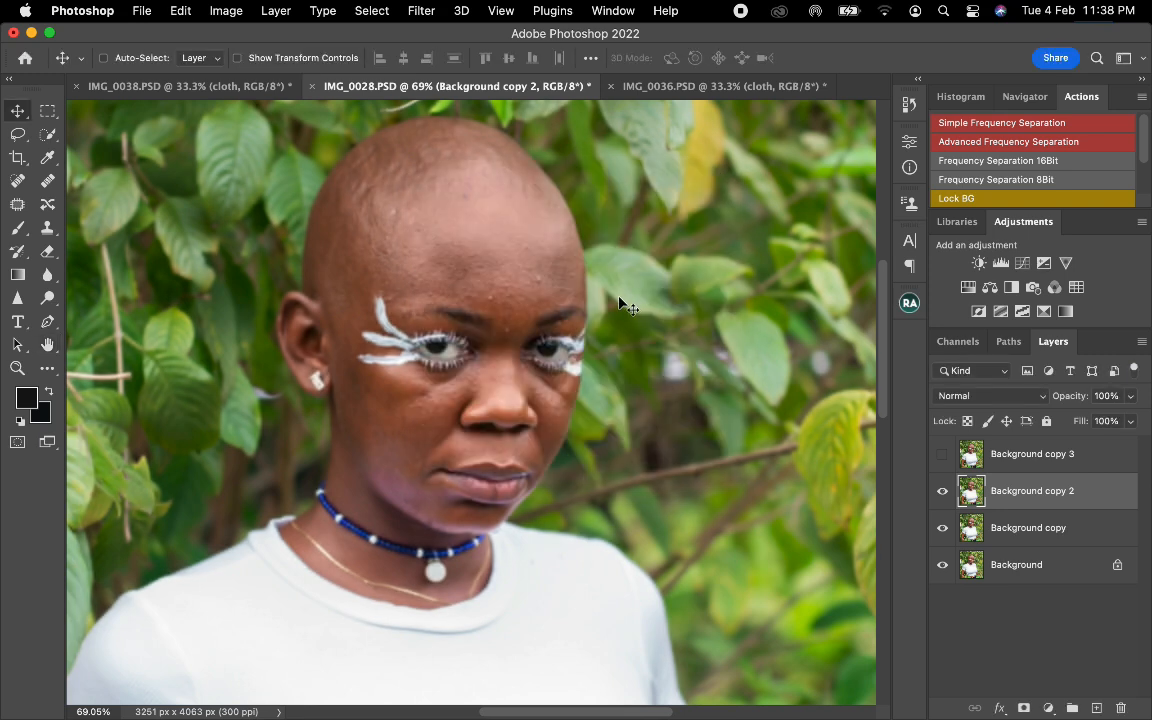
pyautogui.scroll(2, 485, 338)
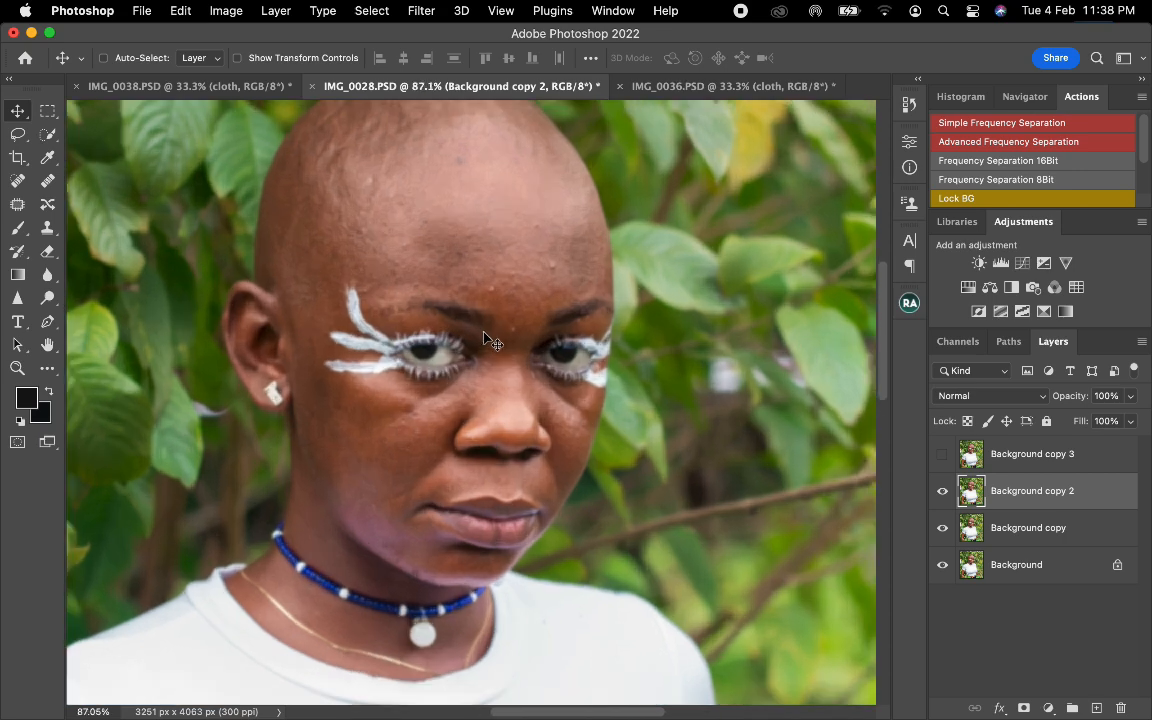
pyautogui.scroll(-1, 486, 337)
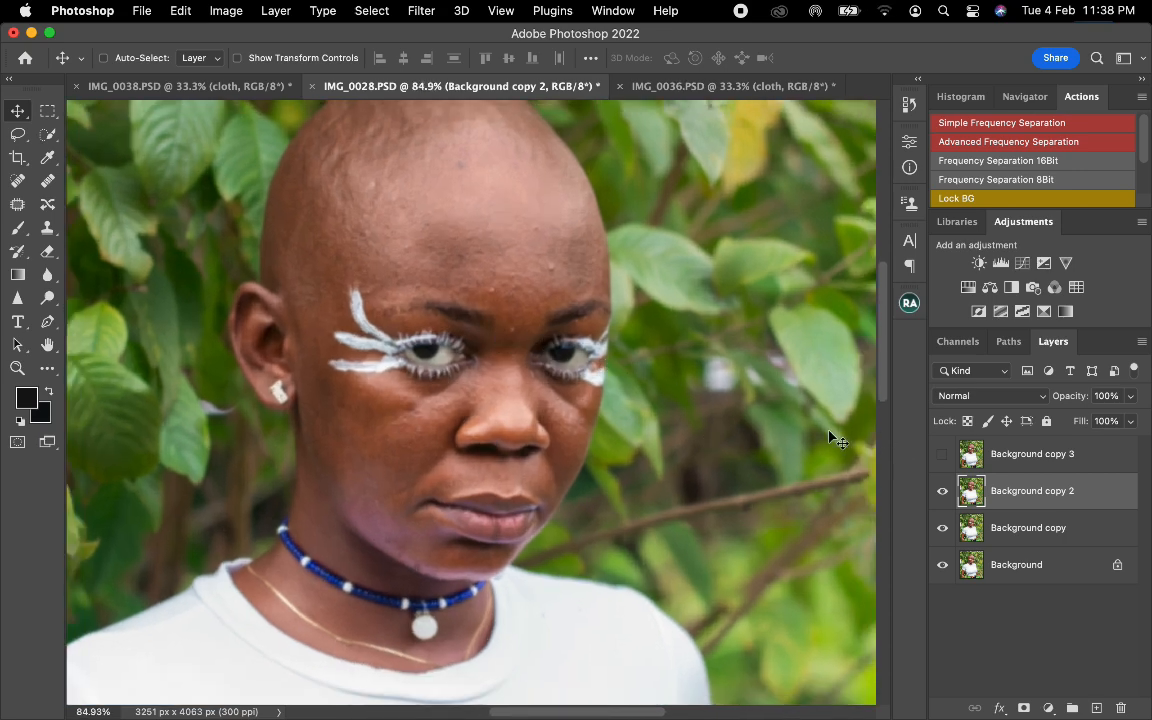
# Step: Show Background copy 3 and run Apply Image on it with Background copy 2 as source layer, Subtract blending, scale 2 and offset 128
pyautogui.click(1008, 457)
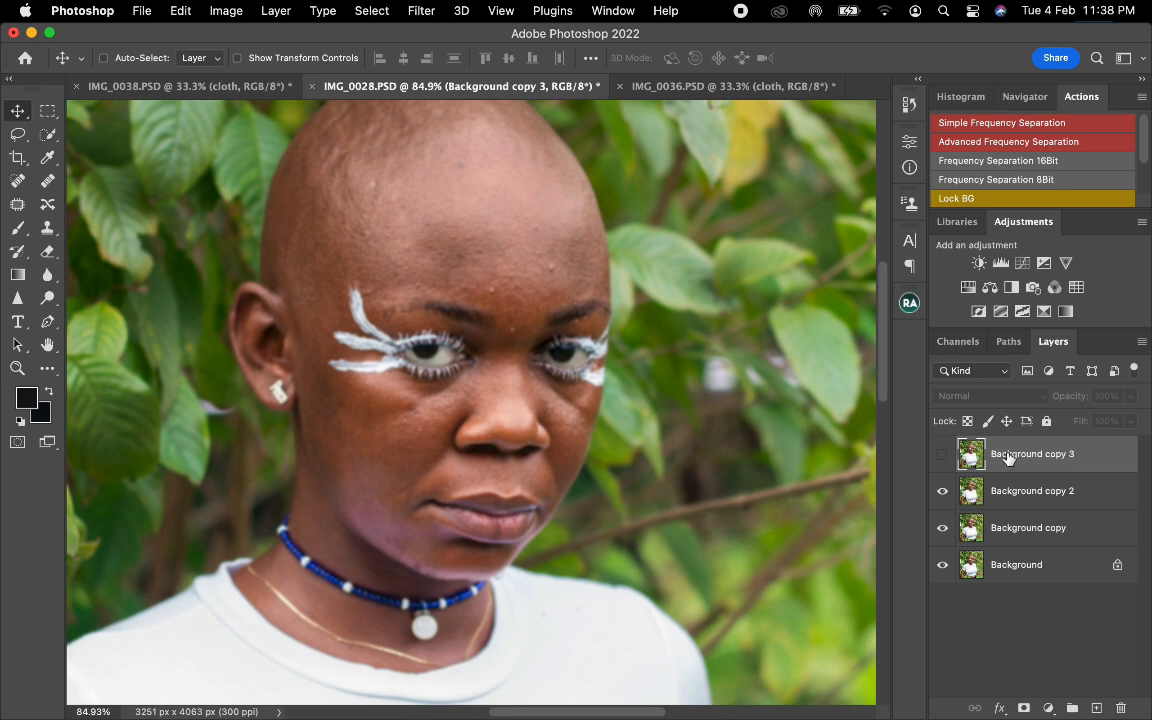
pyautogui.click(942, 455)
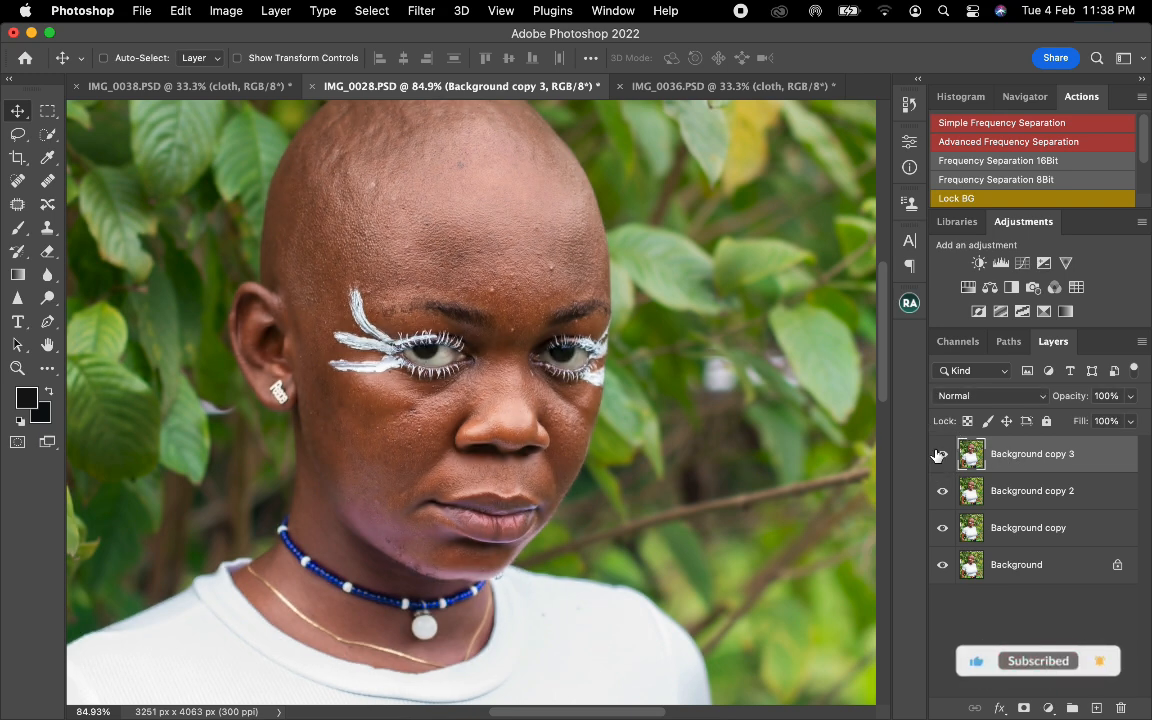
pyautogui.click(230, 14)
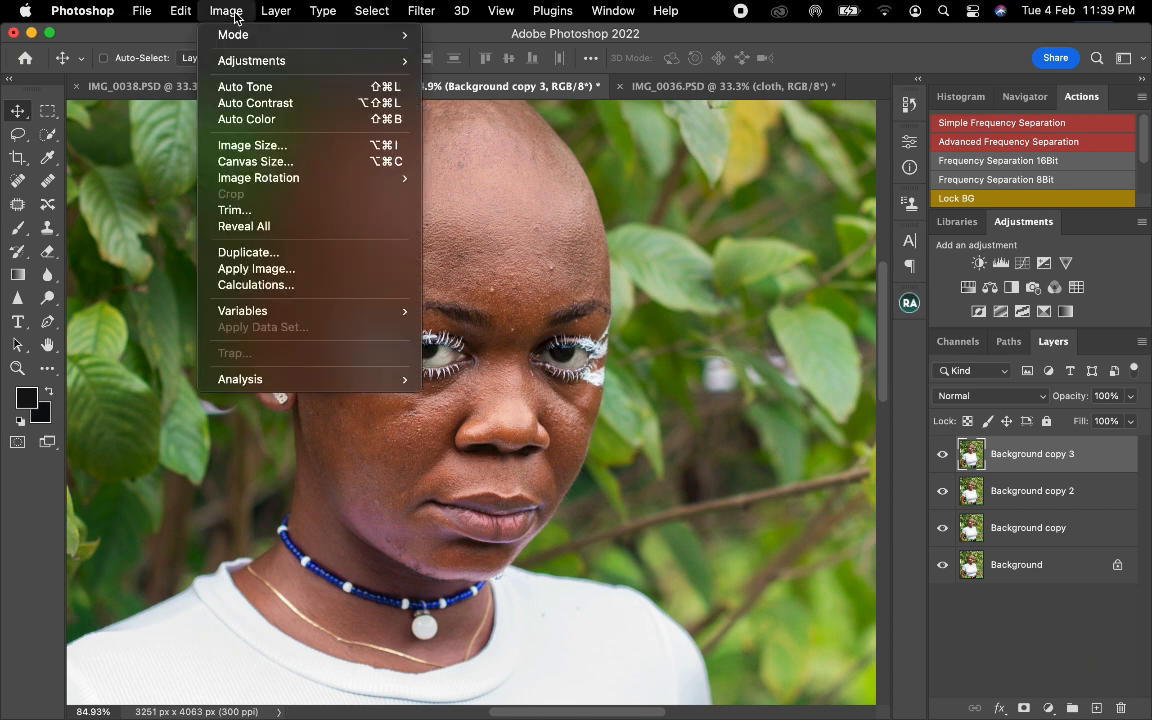
pyautogui.click(258, 271)
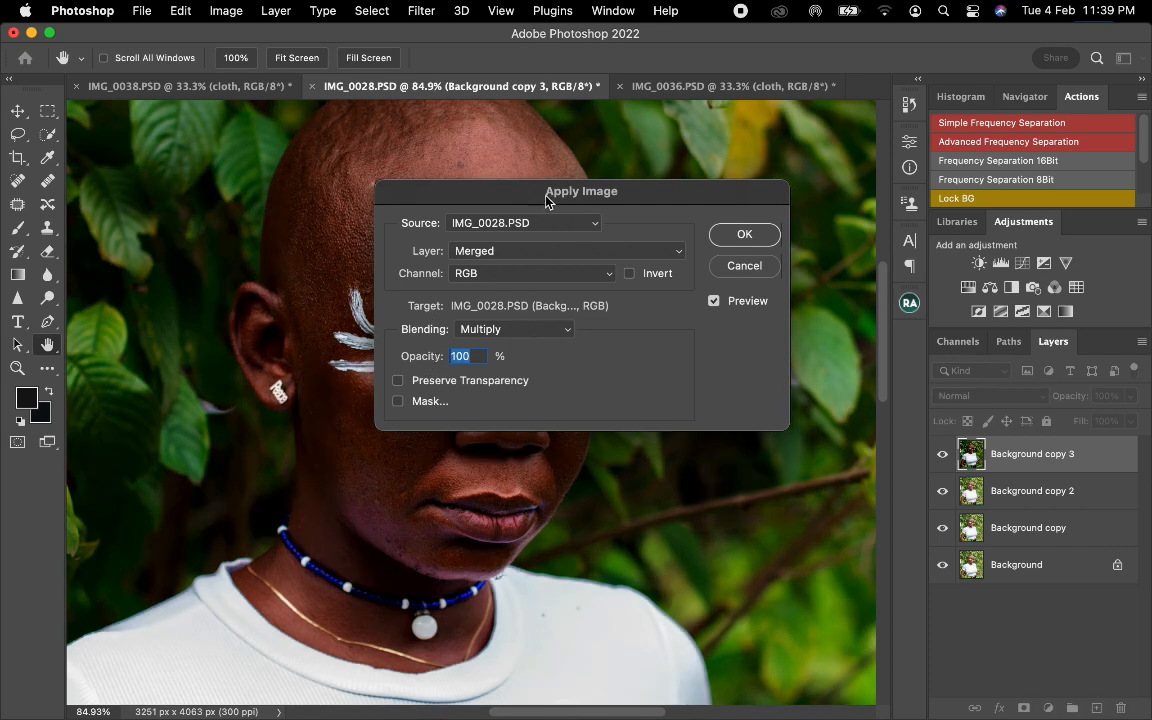
pyautogui.moveTo(547, 190); pyautogui.dragTo(505, 196)
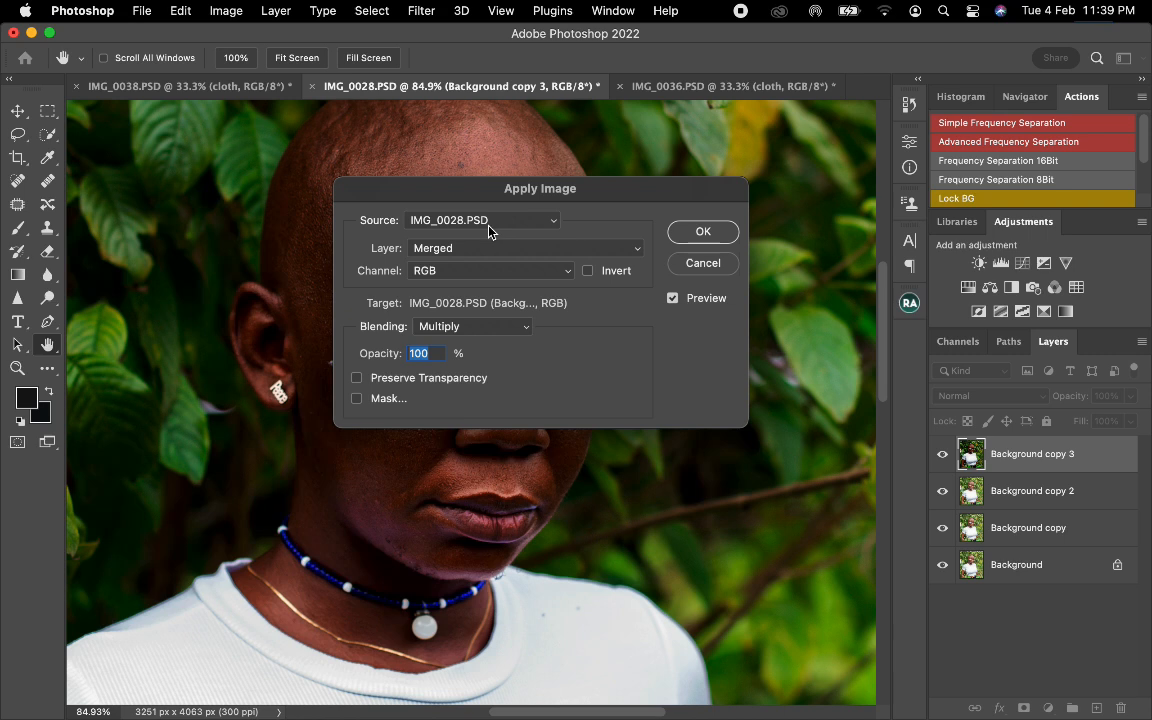
pyautogui.click(451, 258)
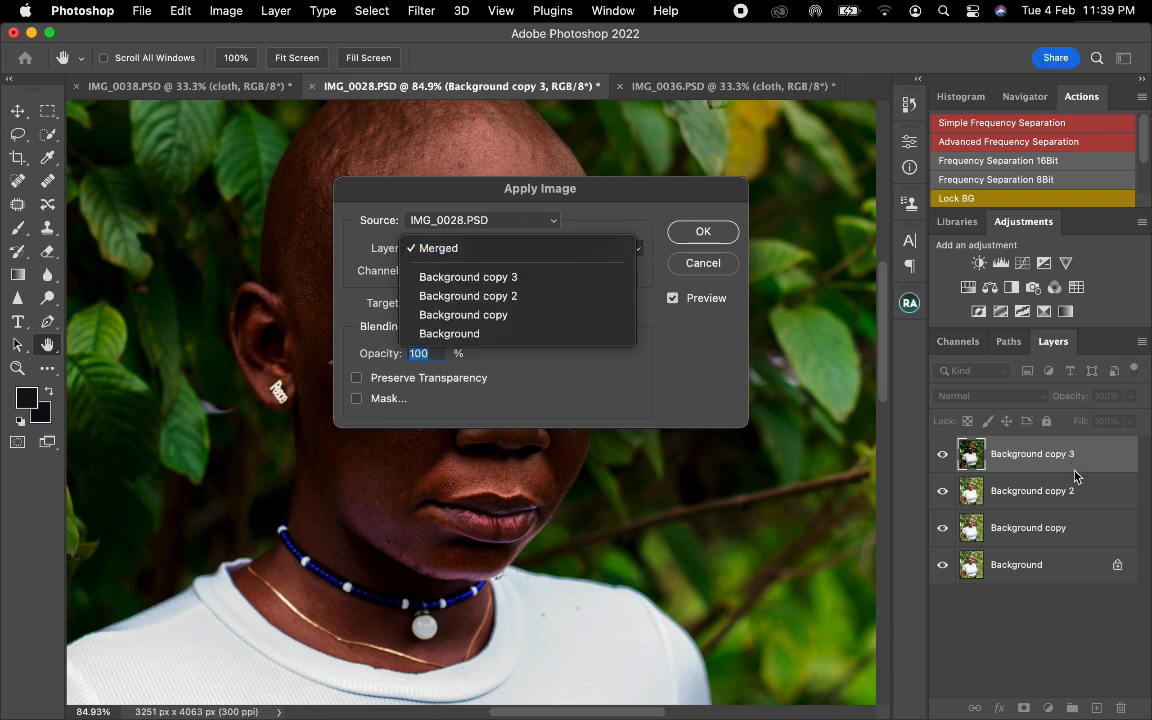
pyautogui.click(476, 297)
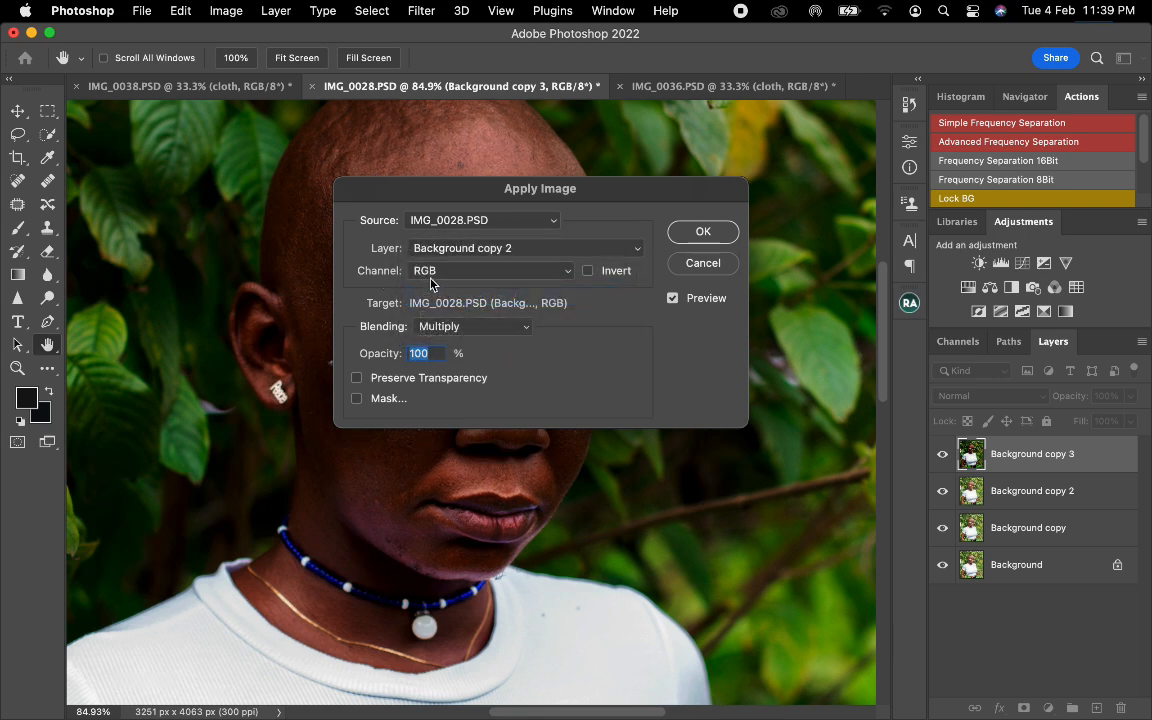
pyautogui.click(501, 331)
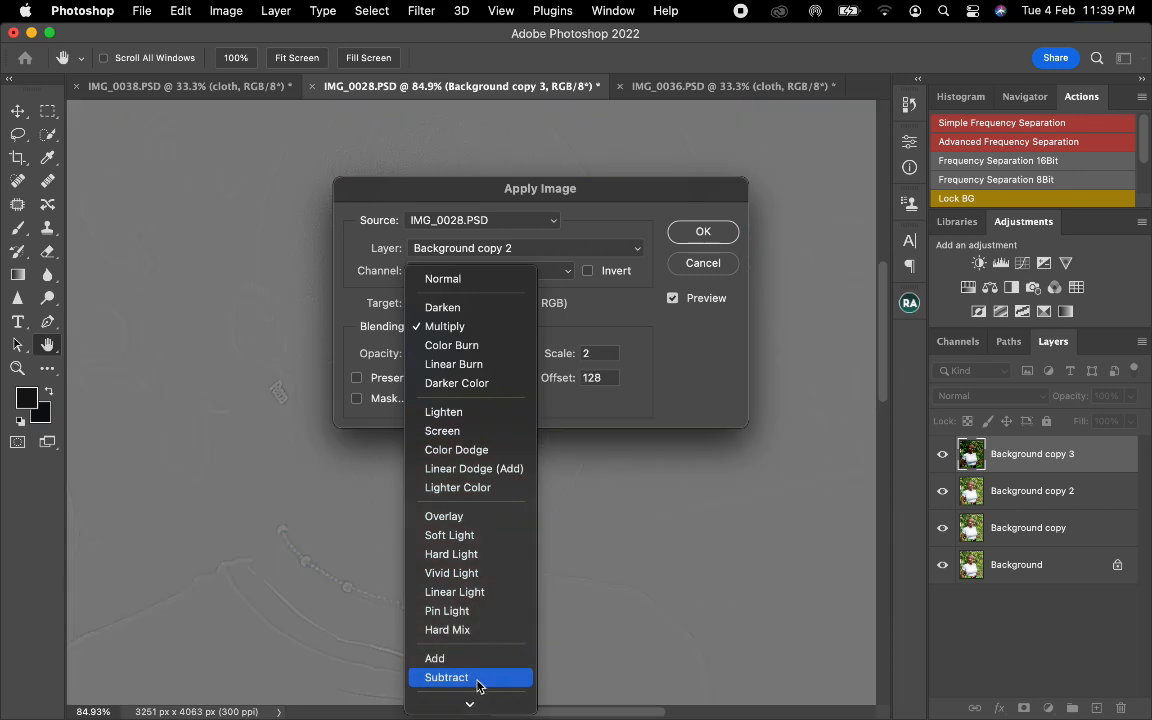
pyautogui.click(477, 680)
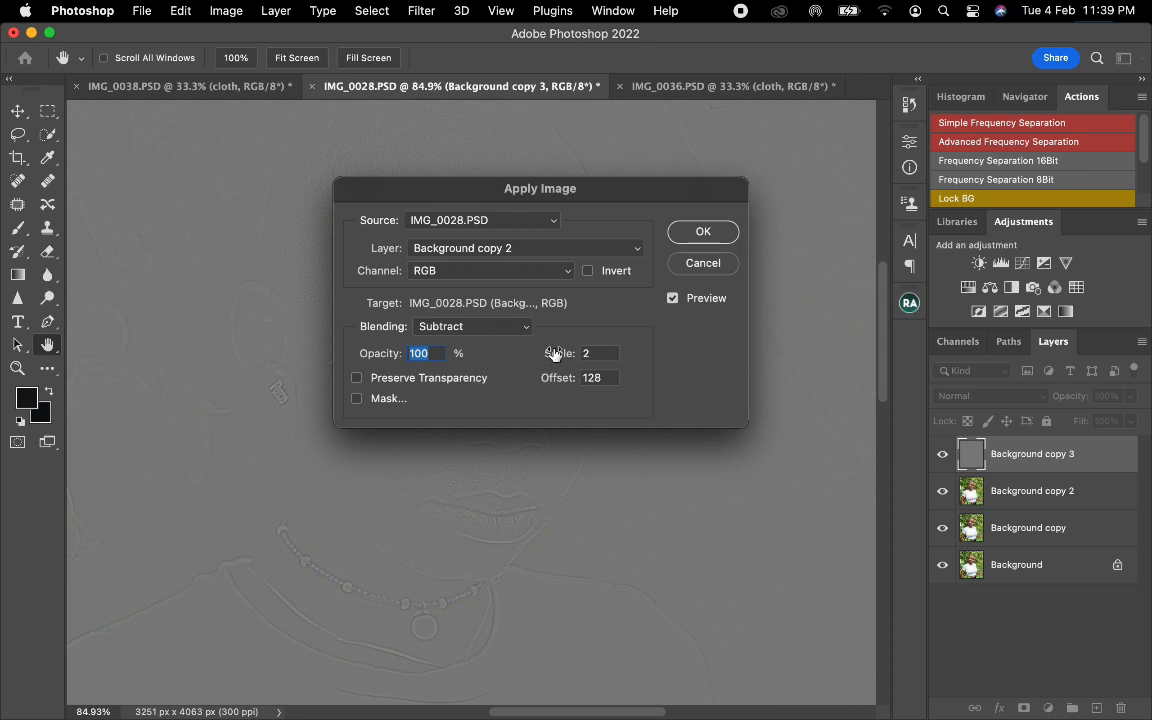
pyautogui.click(726, 233)
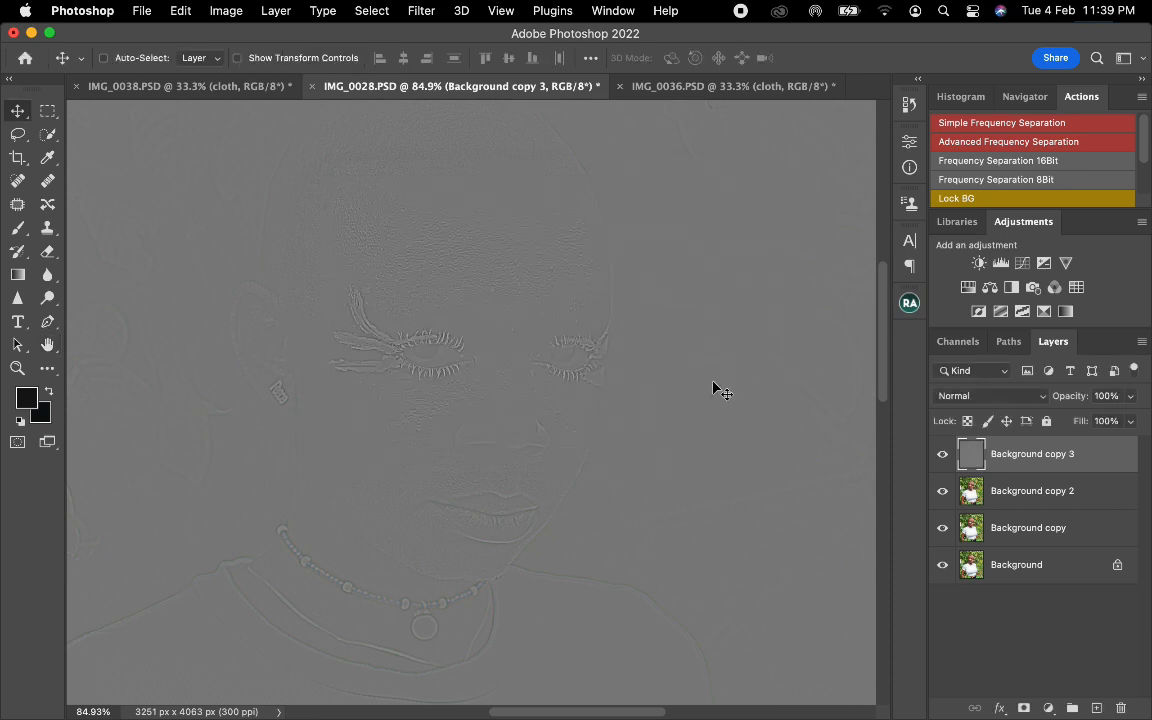
# Step: Set the blend mode of Background copy 3 to Linear Light and rename the layer HF
pyautogui.click(972, 399)
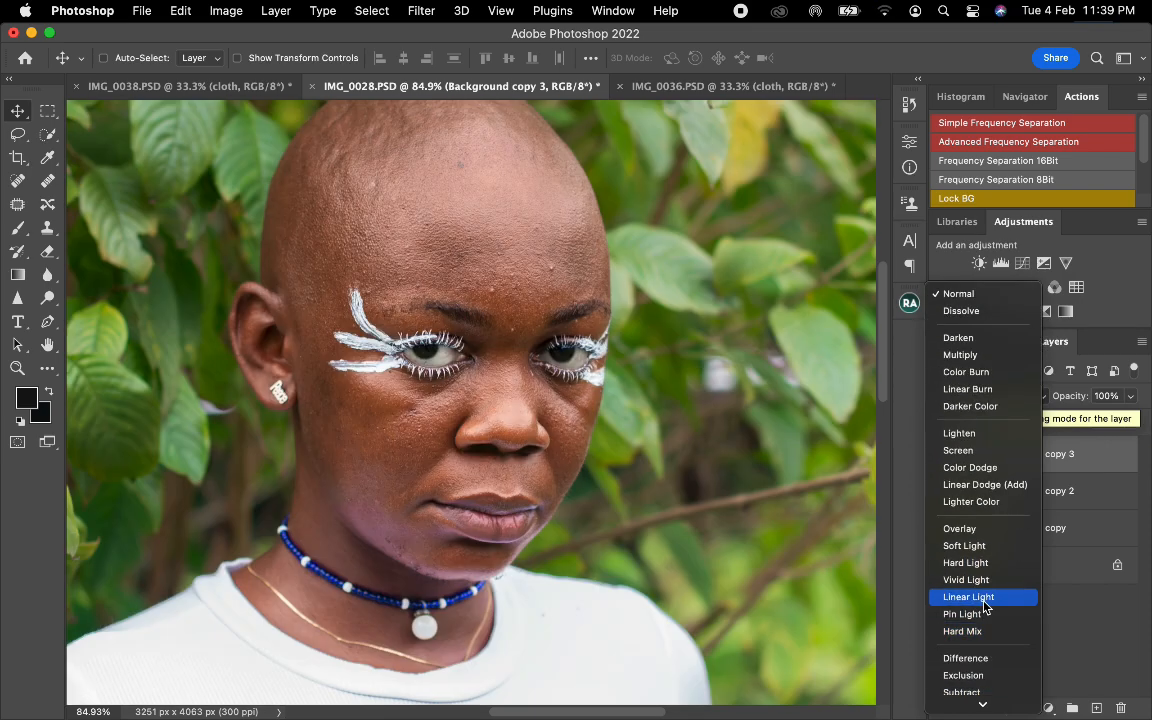
pyautogui.click(977, 594)
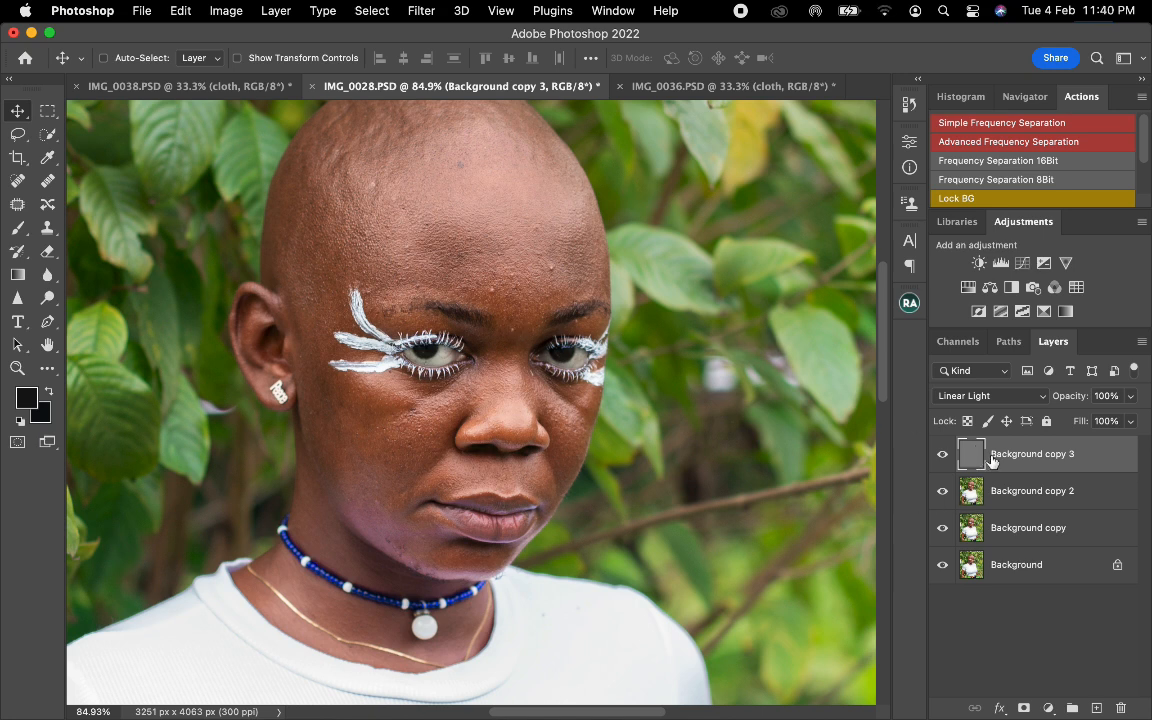
pyautogui.doubleClick(1043, 455)
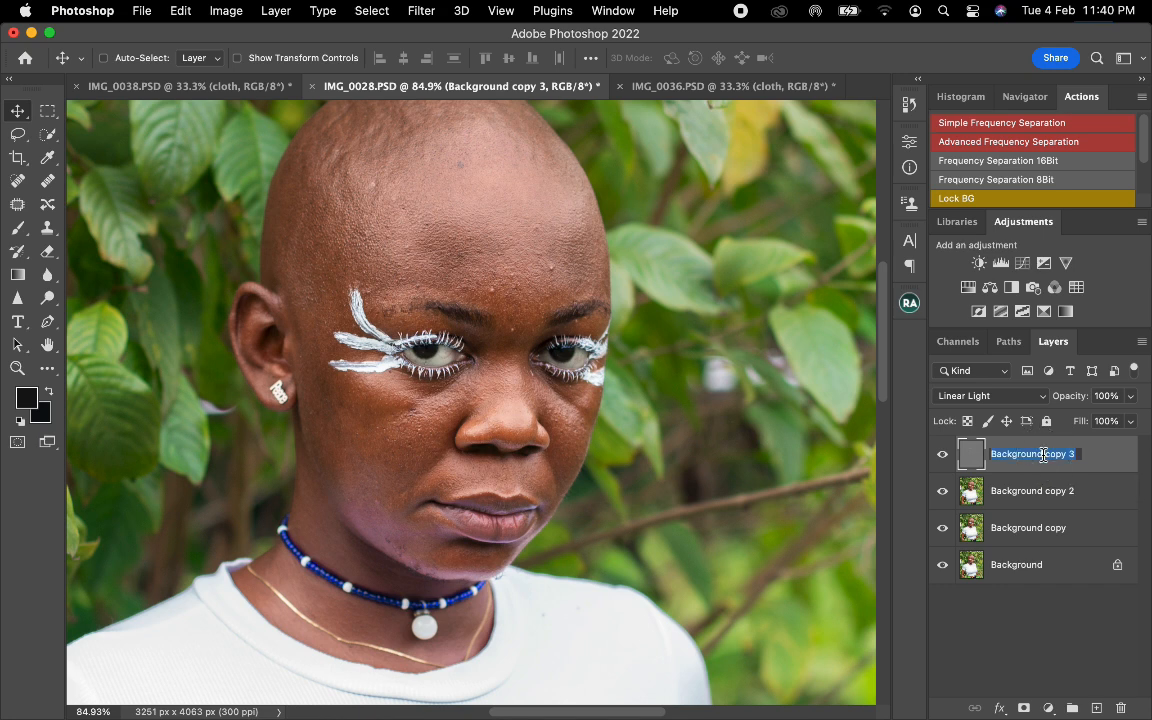
pyautogui.write('HF')
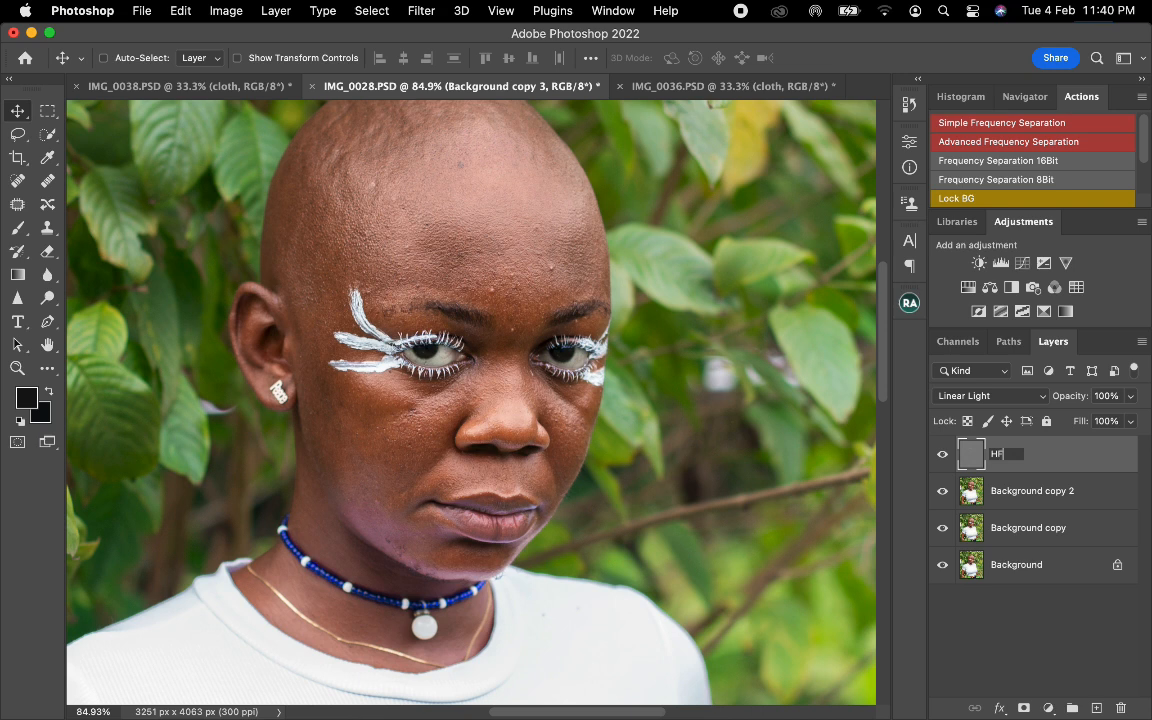
pyautogui.press('Return')
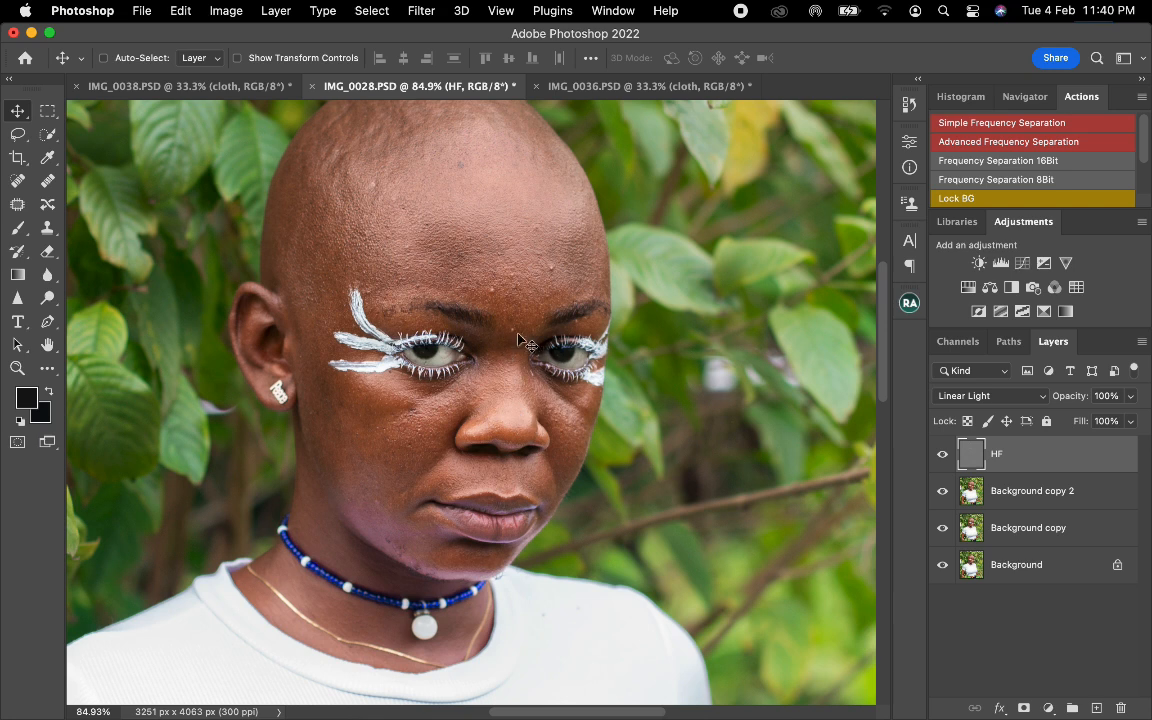
# Step: Rename the blurred Background copy 2 layer as LF
pyautogui.click(1042, 497)
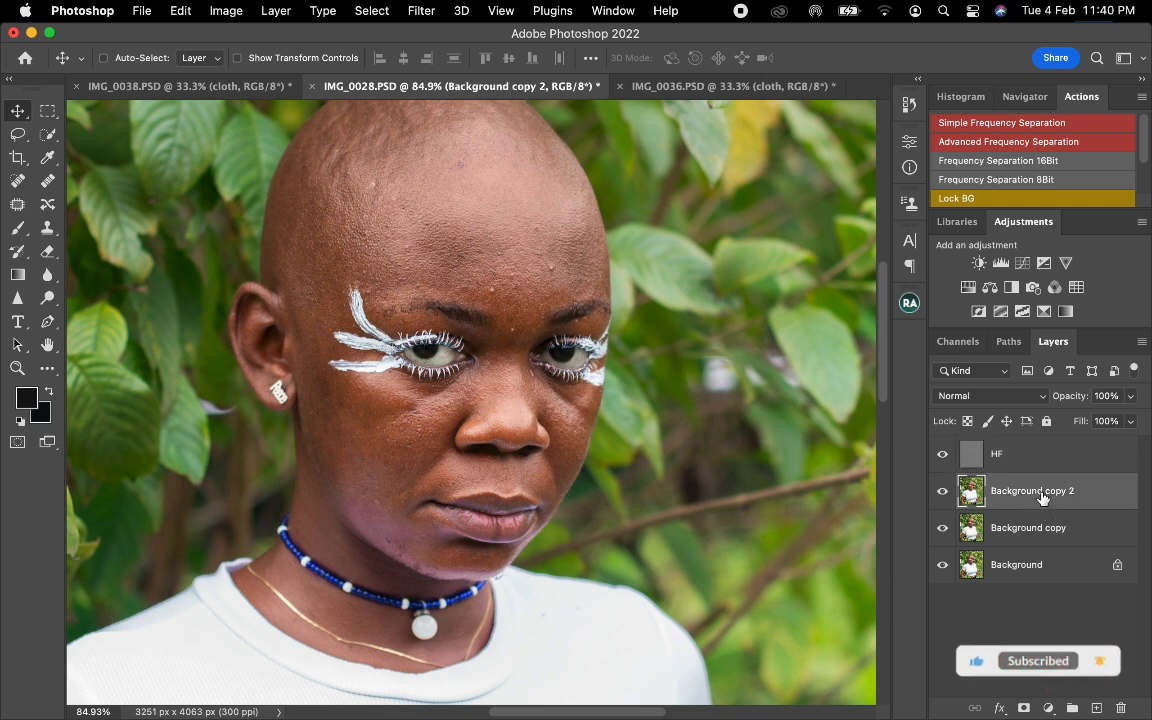
pyautogui.doubleClick(1041, 492)
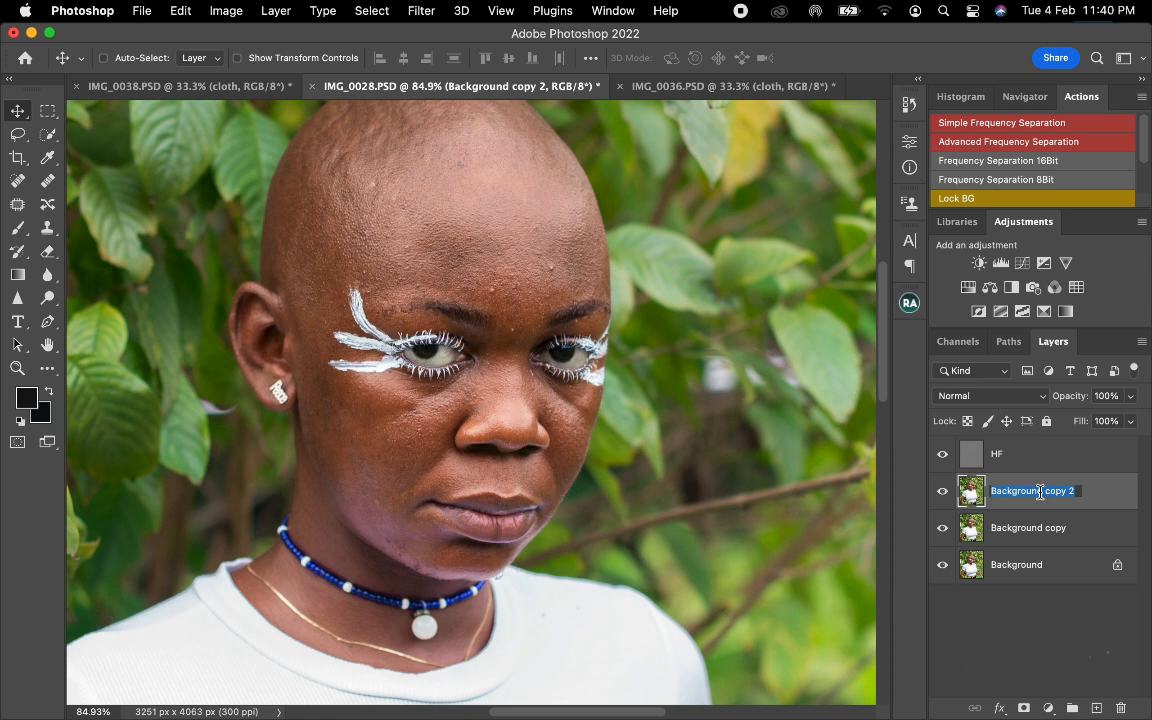
pyautogui.write('LF')
pyautogui.press('Return')
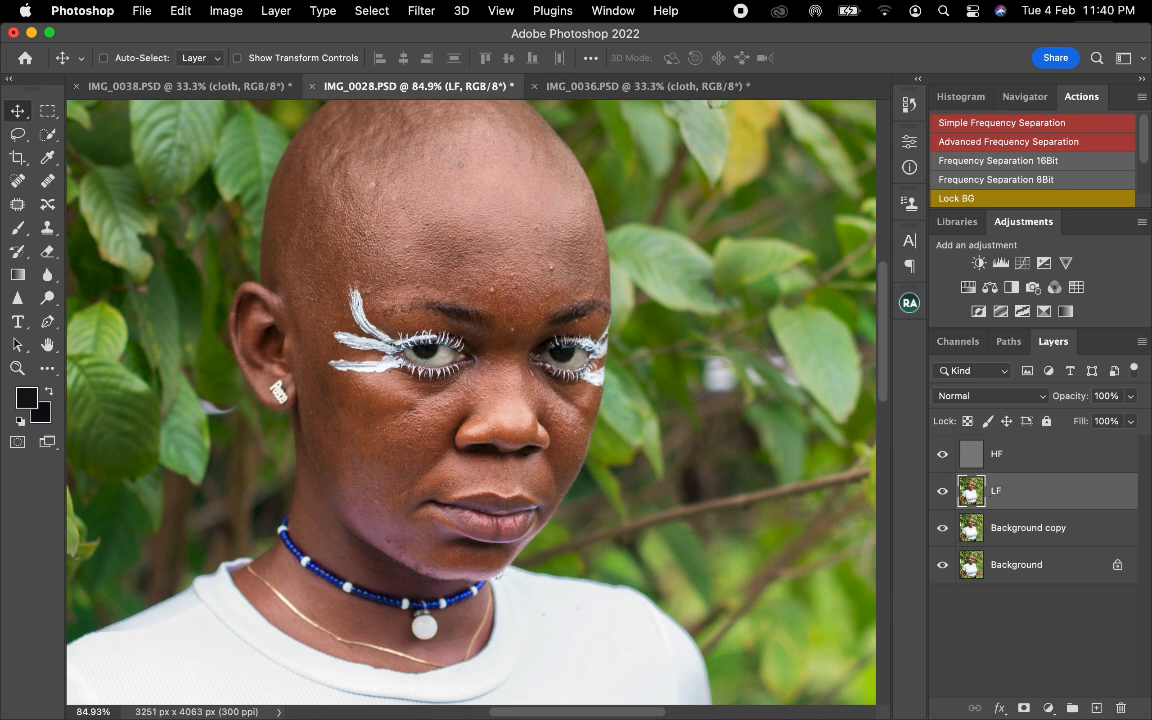
# Step: Group the HF and LF layers together and expand the group
pyautogui.keyDown('shift'); pyautogui.click(1084, 467); pyautogui.keyUp('shift')
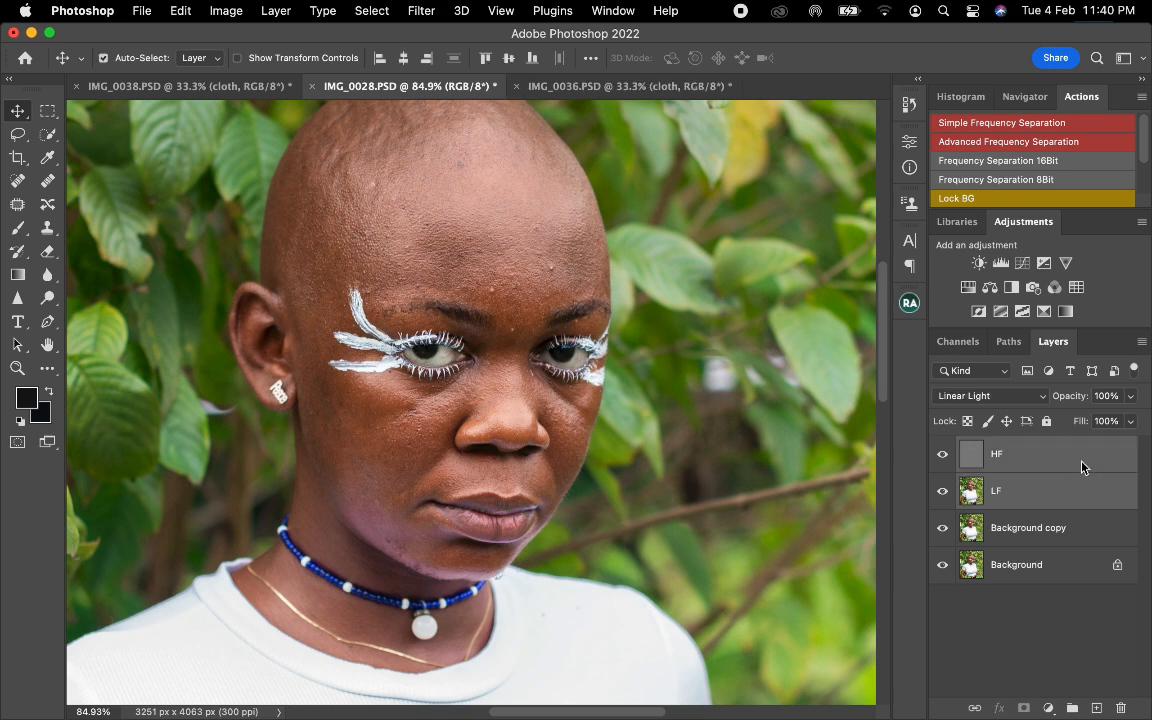
pyautogui.press('super+g')
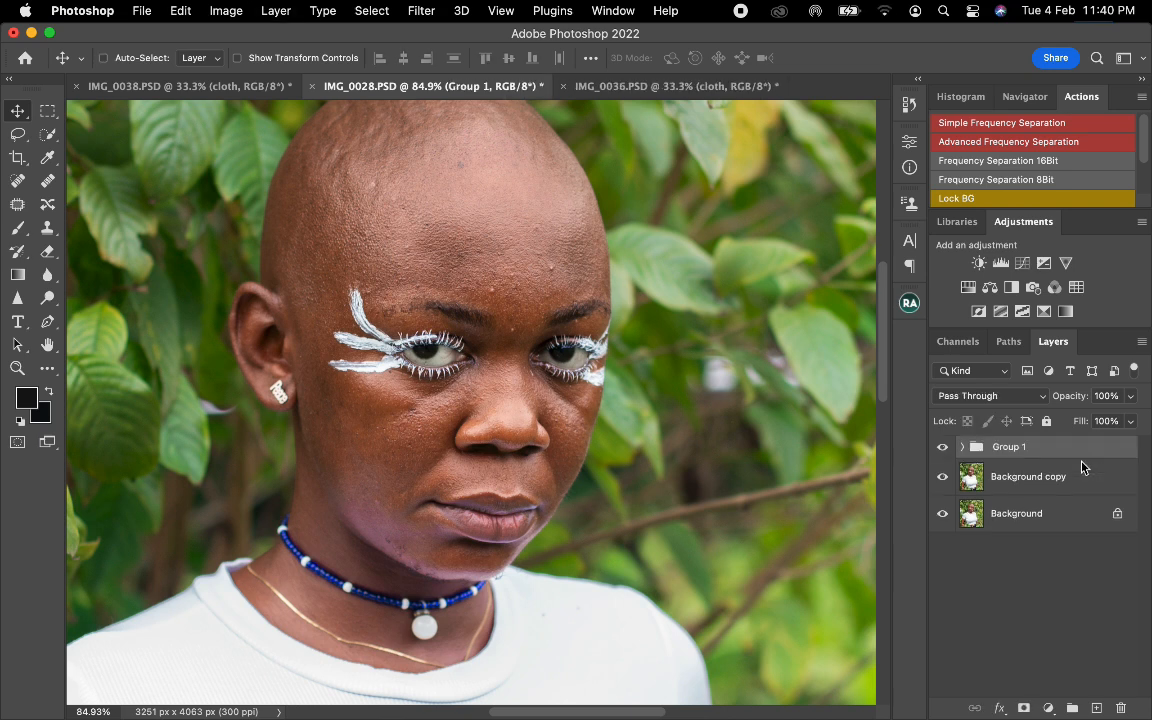
pyautogui.click(965, 447)
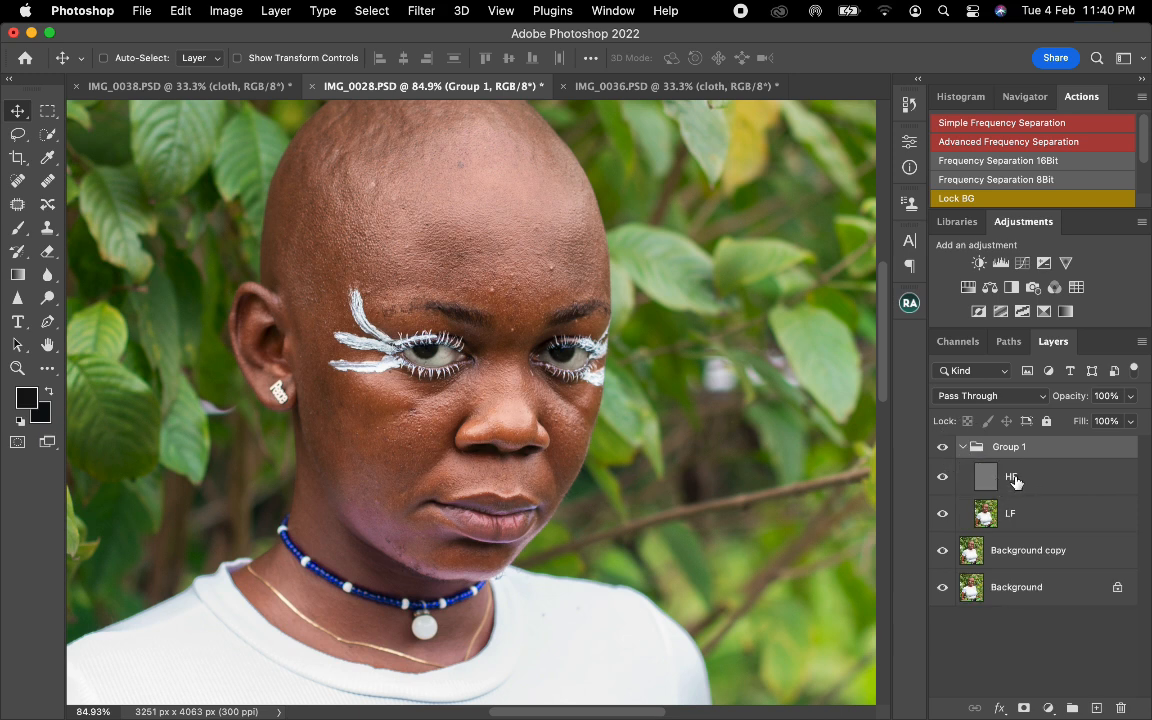
# Step: Clone clean skin texture over the forehead and temple blemishes on the HF layer using a size 20 Clone Stamp
pyautogui.click(1015, 481)
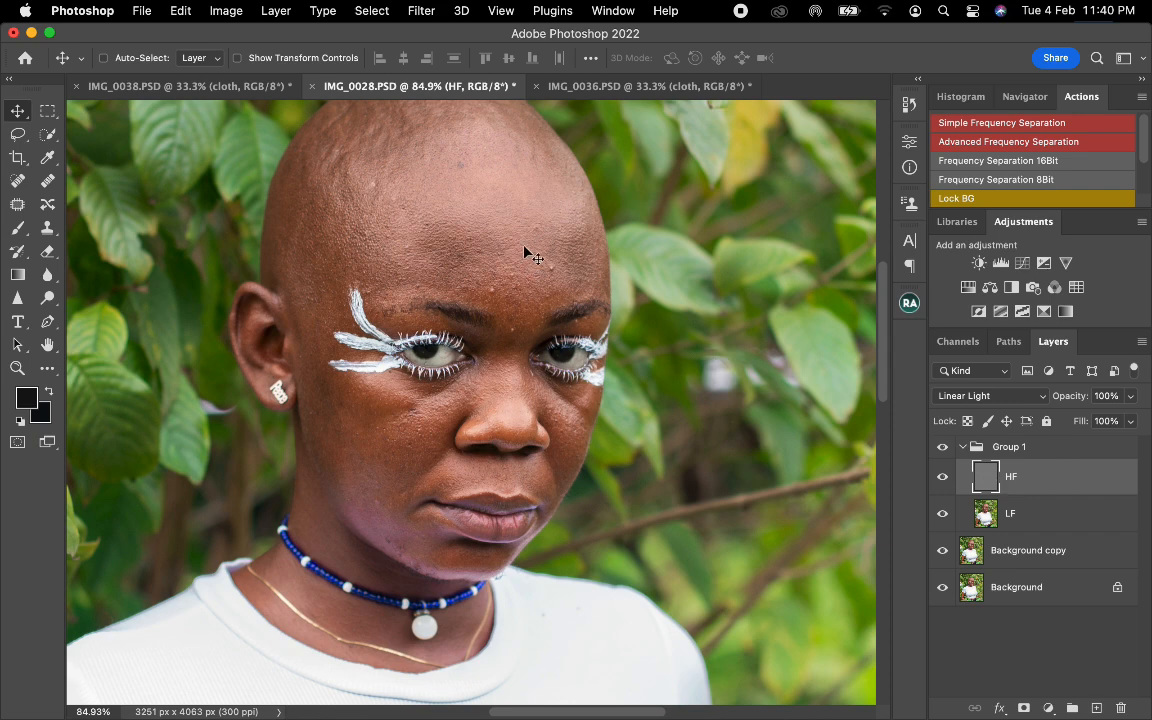
pyautogui.press('z')
pyautogui.moveTo(523, 252); pyautogui.dragTo(555, 281)
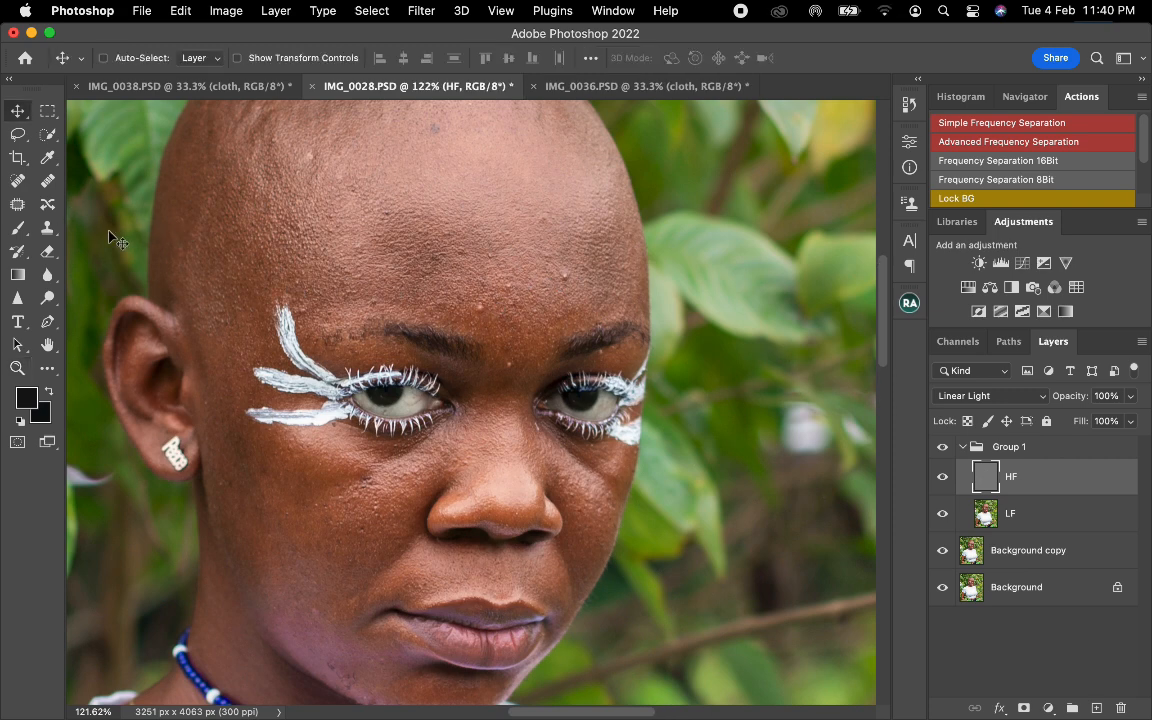
pyautogui.click(47, 228)
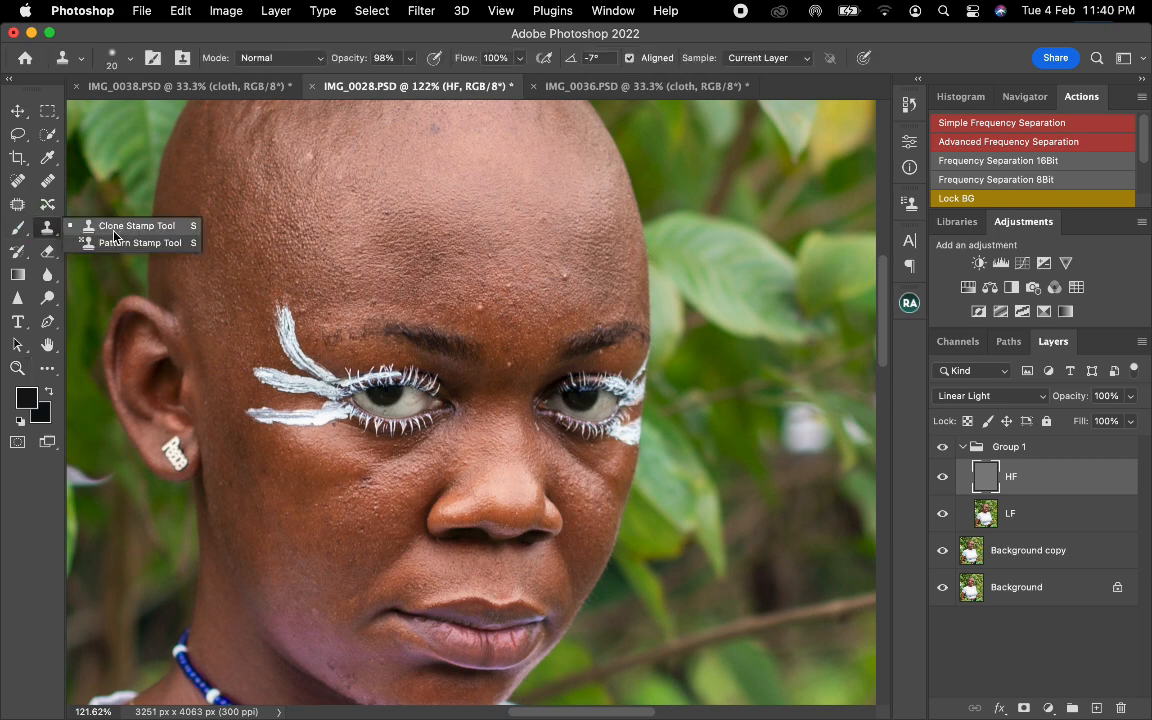
pyautogui.click(120, 226)
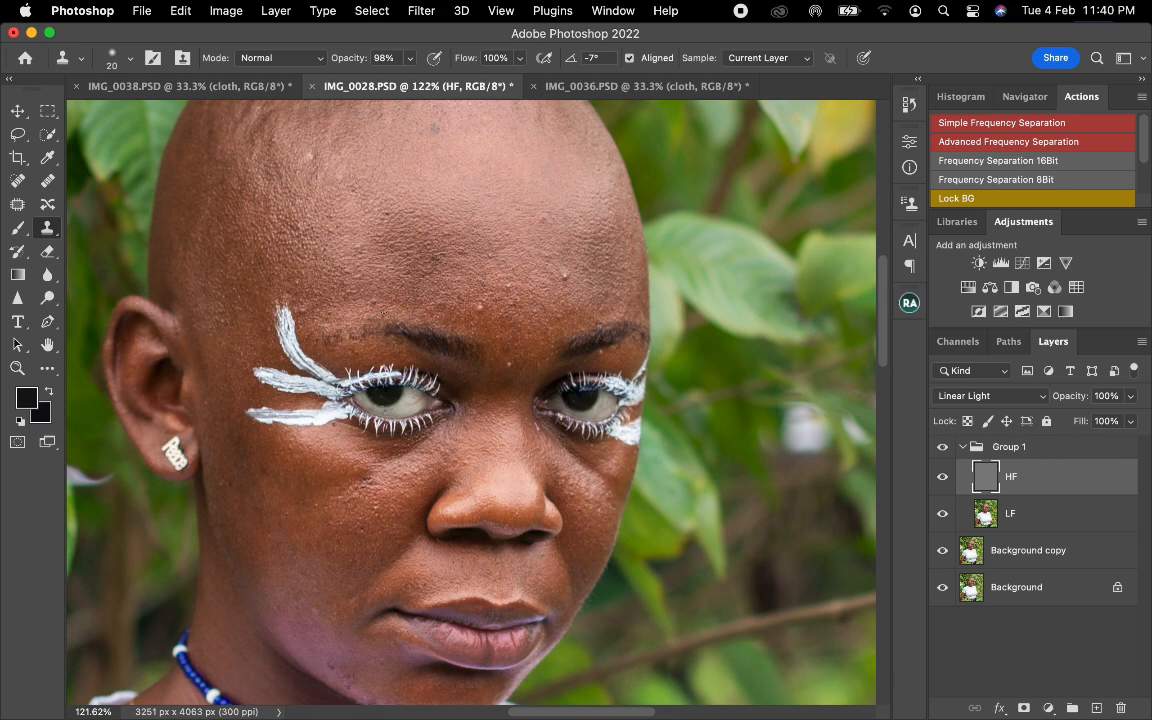
pyautogui.keyDown('alt'); pyautogui.click(389, 305); pyautogui.keyUp('alt')
pyautogui.click(268, 146)
pyautogui.click(538, 366)
pyautogui.keyDown('alt'); pyautogui.click(220, 324); pyautogui.keyUp('alt')
pyautogui.click(225, 400)
# Step: Sample clean texture on the cheek nearer the ear and clone it over the bumps below the eye makeup
pyautogui.keyDown('alt'); pyautogui.click(351, 510); pyautogui.keyUp('alt')
pyautogui.click(377, 490)
pyautogui.moveTo(369, 488); pyautogui.dragTo(341, 504)
pyautogui.keyDown('alt'); pyautogui.click(375, 514); pyautogui.keyUp('alt')
pyautogui.click(339, 447)
pyautogui.click(333, 467)
pyautogui.click(321, 480)
# Step: Select the LF layer and prepare the Mixer Brush with its loaded paint cleaned out
pyautogui.scroll(-5, 493, 420)
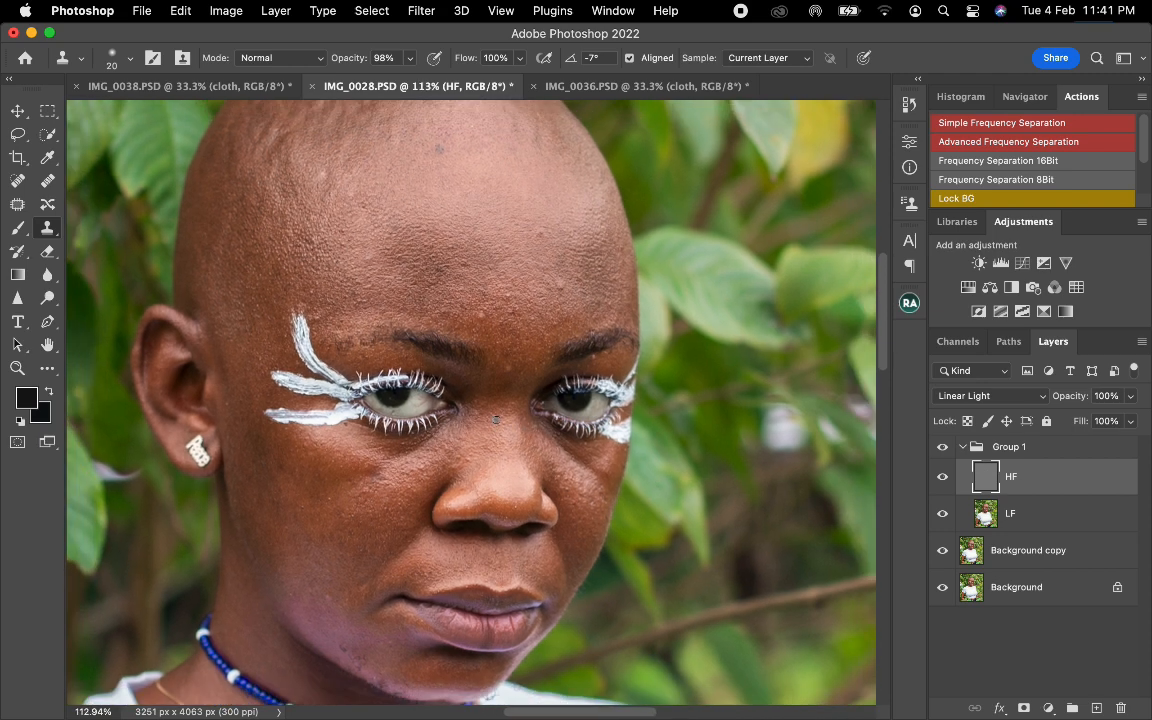
pyautogui.scroll(-2, 496, 419)
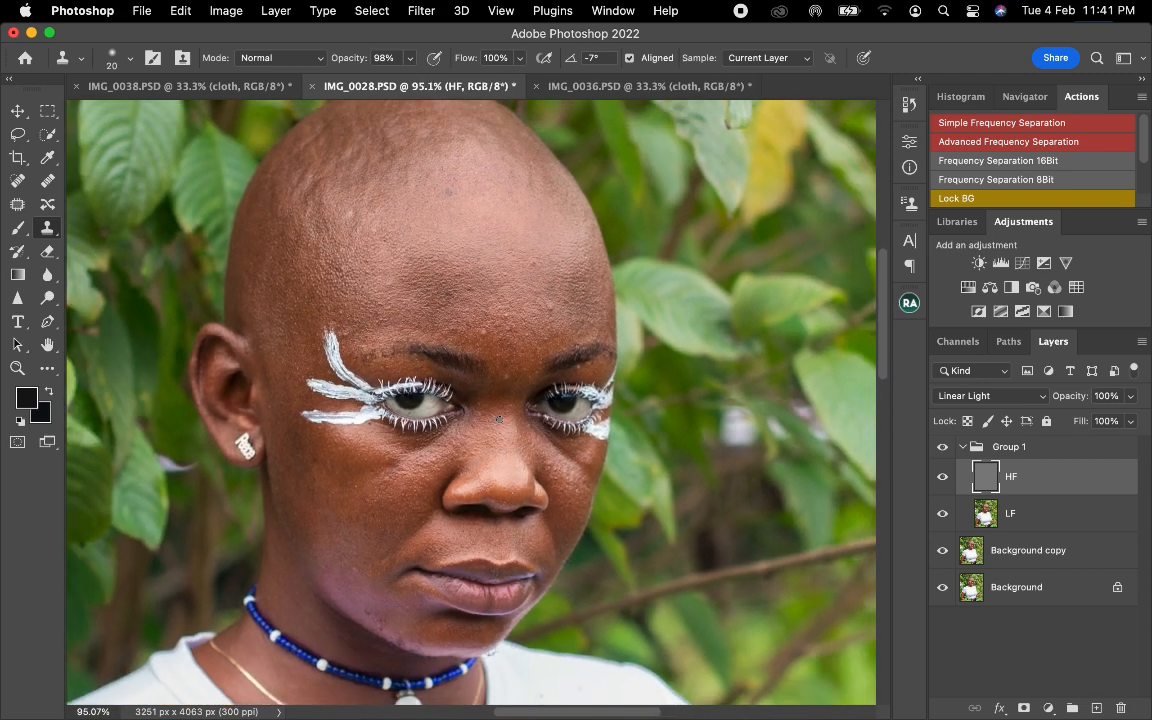
pyautogui.moveTo(488, 429); pyautogui.dragTo(498, 453)
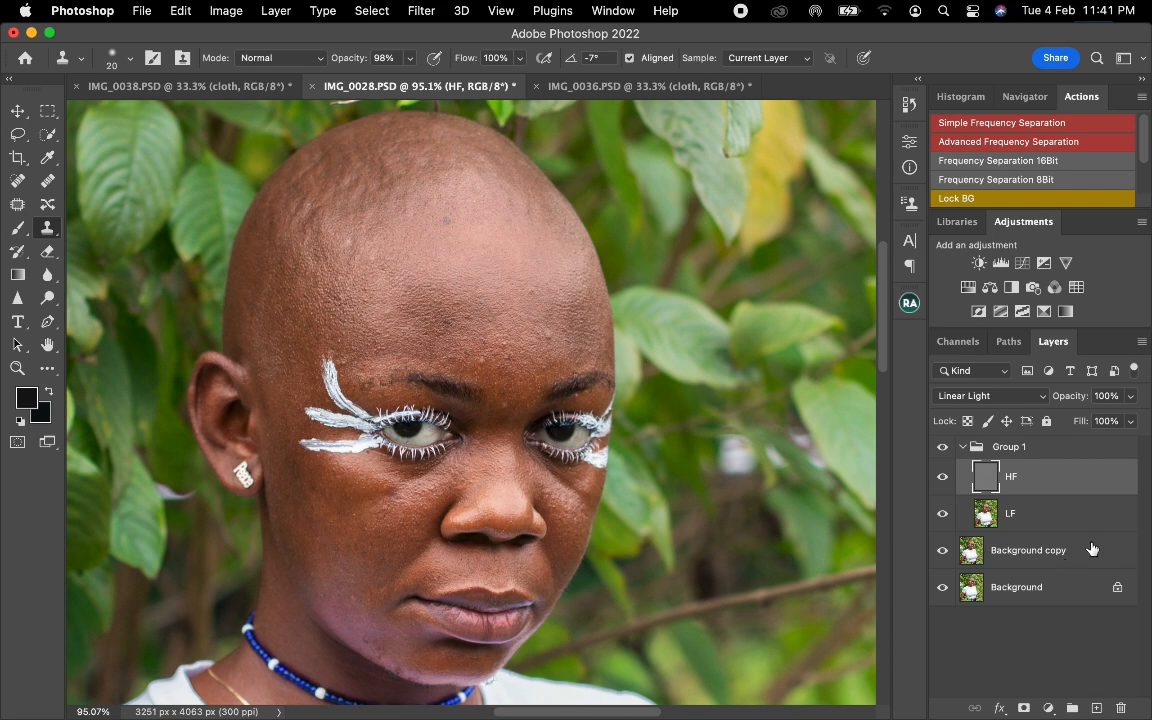
pyautogui.click(1053, 527)
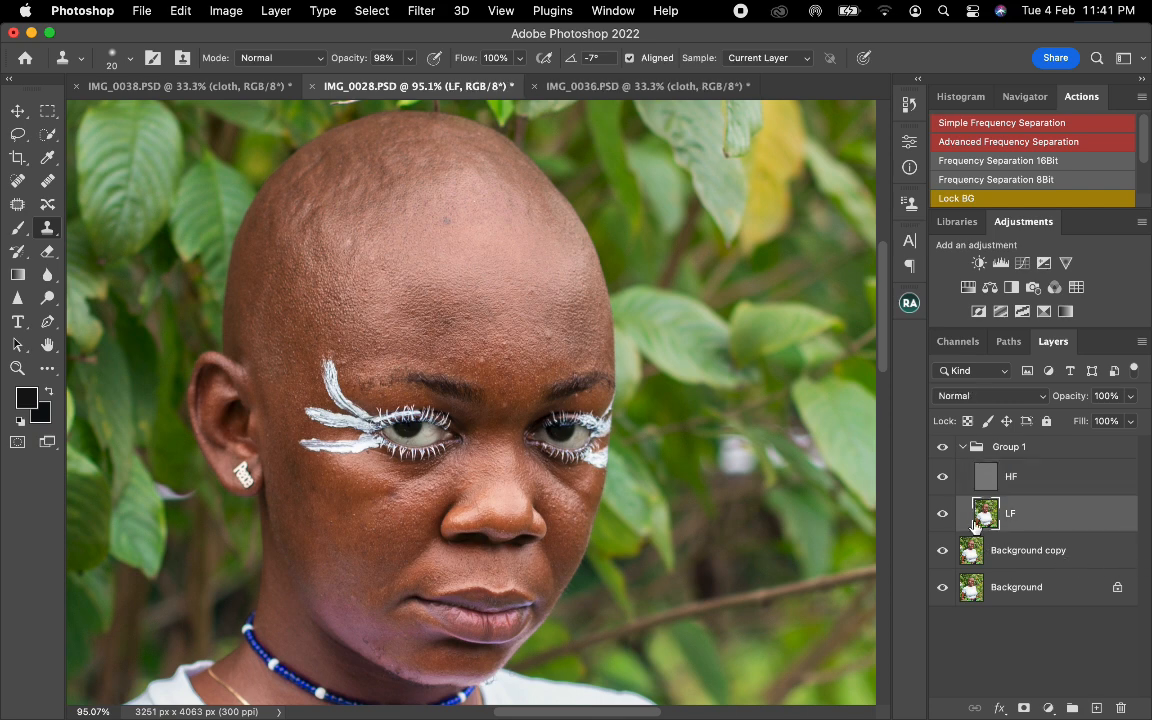
pyautogui.click(43, 371)
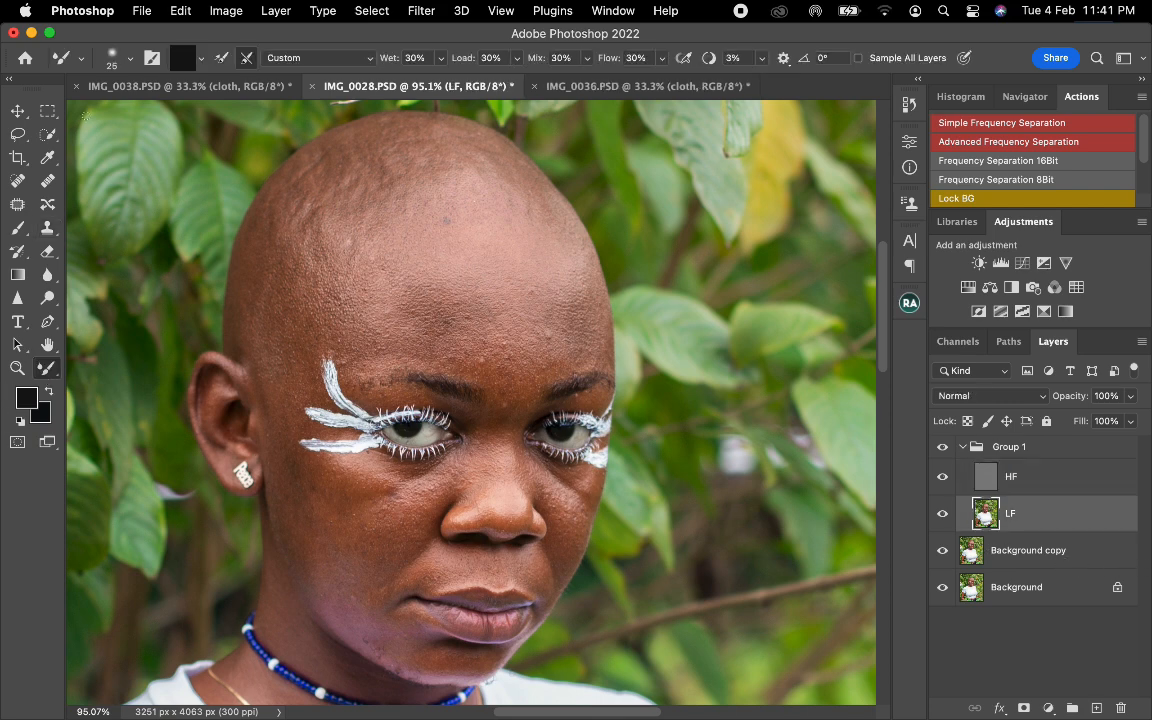
pyautogui.click(186, 58)
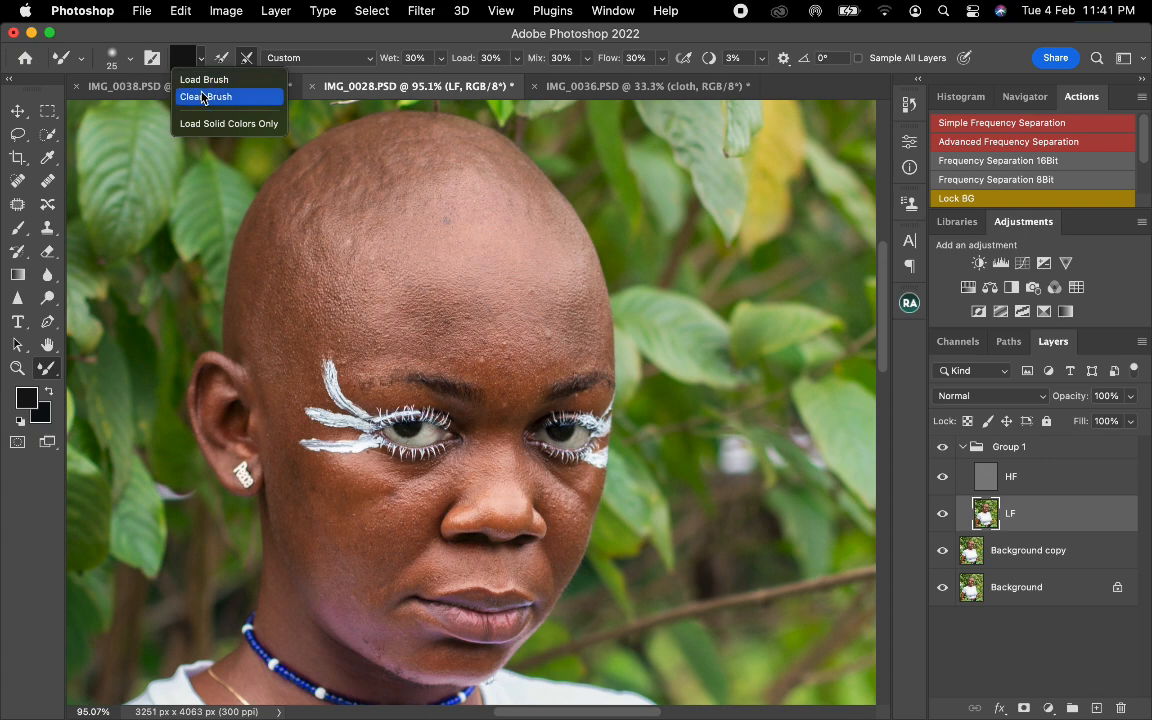
pyautogui.click(203, 97)
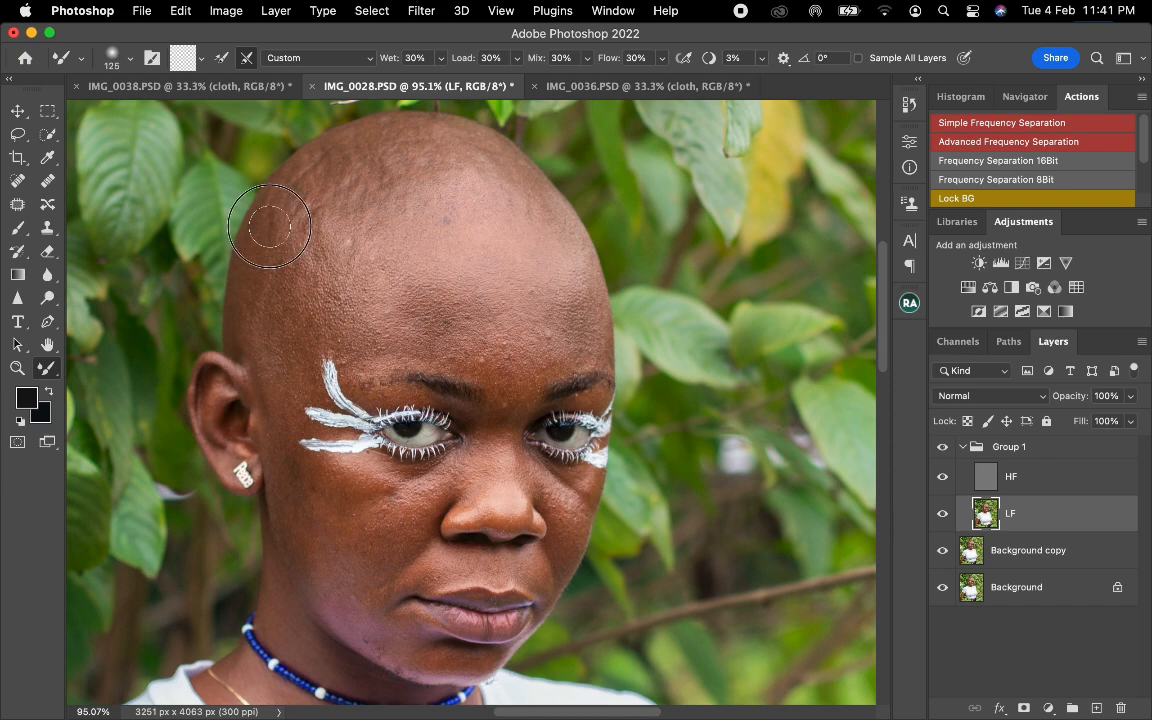
# Step: Smooth the skin tones across the scalp and upper forehead on the LF layer with the Mixer Brush at about 125 to 150 px
pyautogui.press(']')
pyautogui.press(']')
pyautogui.press(']')
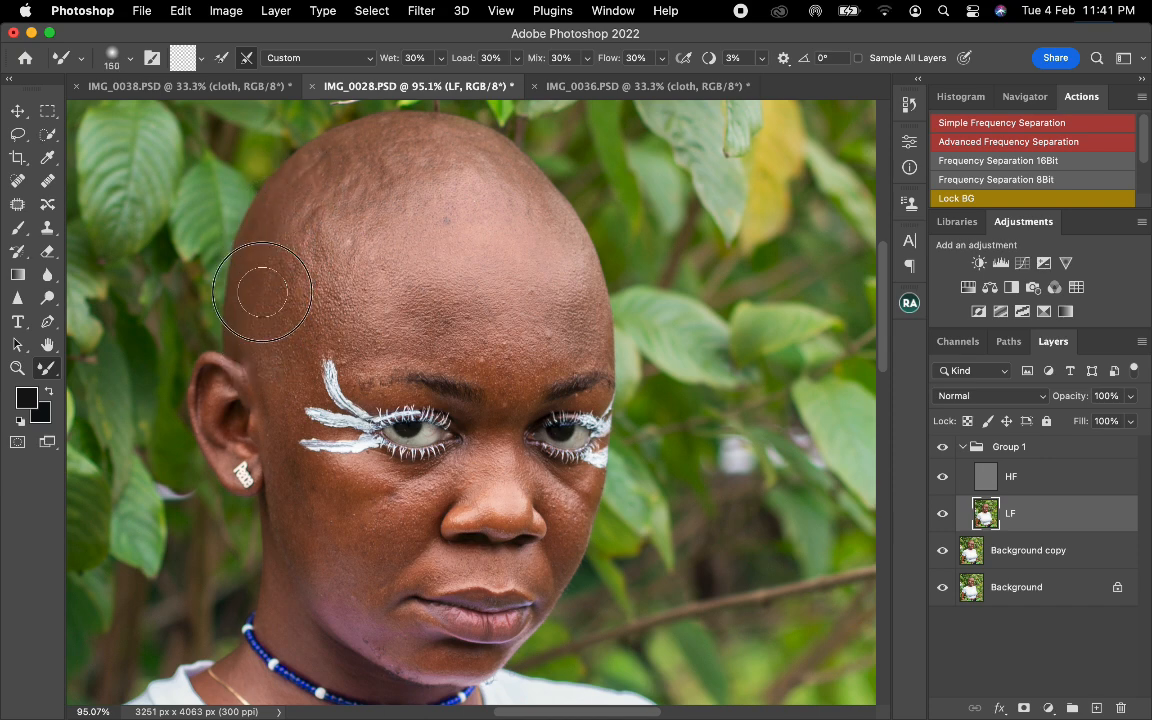
pyautogui.press(']')
pyautogui.moveTo(286, 237)
pyautogui.mouseDown()
pyautogui.moveTo(337, 176)
pyautogui.moveTo(303, 190)
pyautogui.moveTo(348, 160)
pyautogui.moveTo(277, 224)
pyautogui.moveTo(287, 213)
pyautogui.moveTo(276, 236)
pyautogui.moveTo(316, 263)
pyautogui.moveTo(310, 304)
pyautogui.moveTo(380, 206)
pyautogui.moveTo(384, 173)
pyautogui.moveTo(407, 160)
pyautogui.moveTo(398, 171)
pyautogui.moveTo(417, 168)
pyautogui.moveTo(361, 160)
pyautogui.moveTo(301, 204)
pyautogui.moveTo(334, 191)
pyautogui.moveTo(458, 187)
pyautogui.moveTo(454, 164)
pyautogui.moveTo(515, 212)
pyautogui.moveTo(474, 205)
pyautogui.moveTo(447, 158)
pyautogui.mouseUp()
pyautogui.press(']')
pyautogui.press(']')
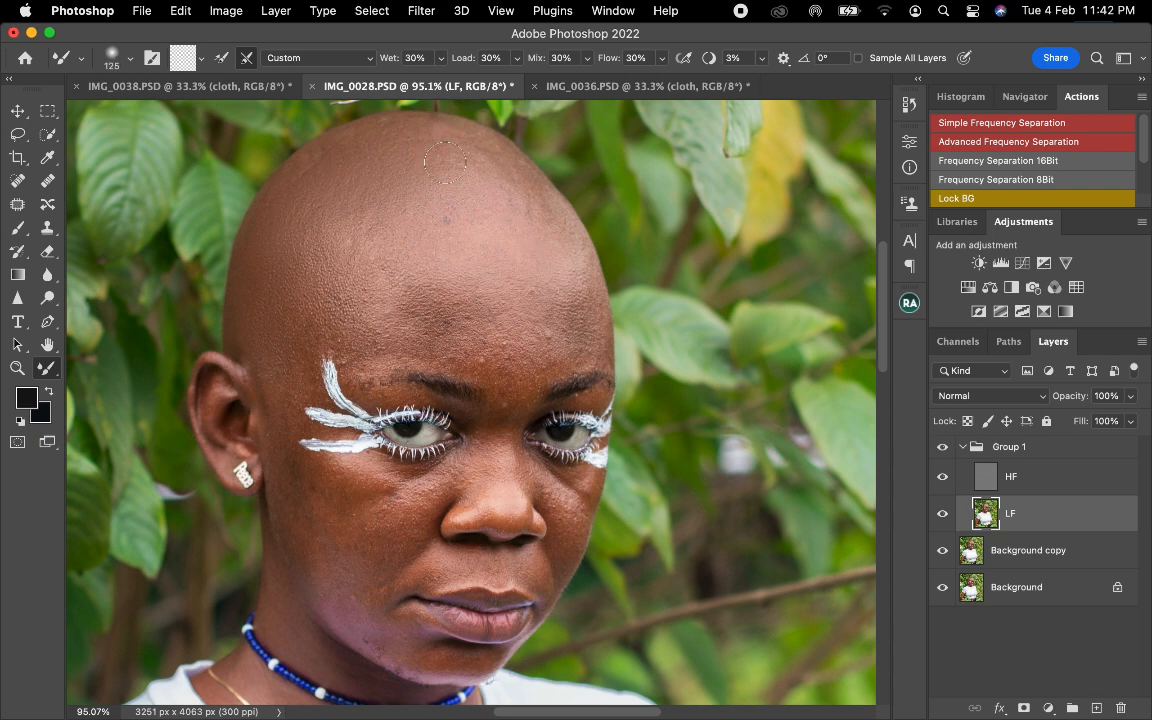
pyautogui.press(']')
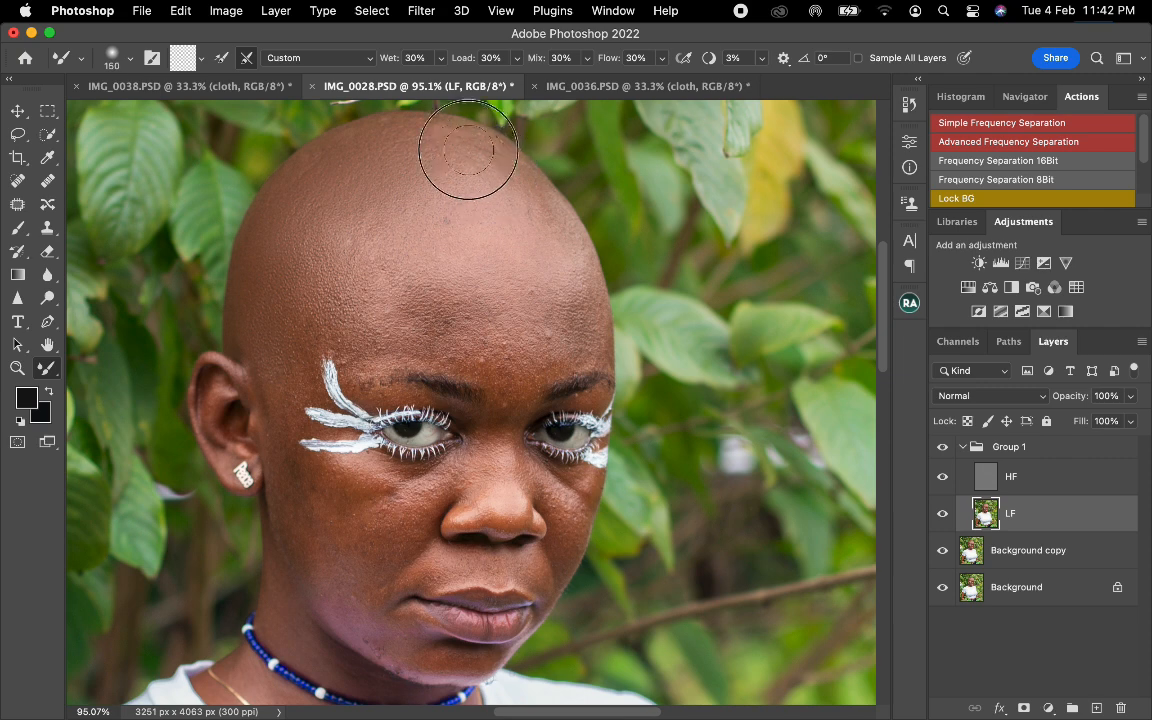
pyautogui.moveTo(409, 145)
pyautogui.mouseDown()
pyautogui.moveTo(440, 147)
pyautogui.moveTo(452, 165)
pyautogui.mouseUp()
pyautogui.moveTo(381, 242); pyautogui.dragTo(376, 302)
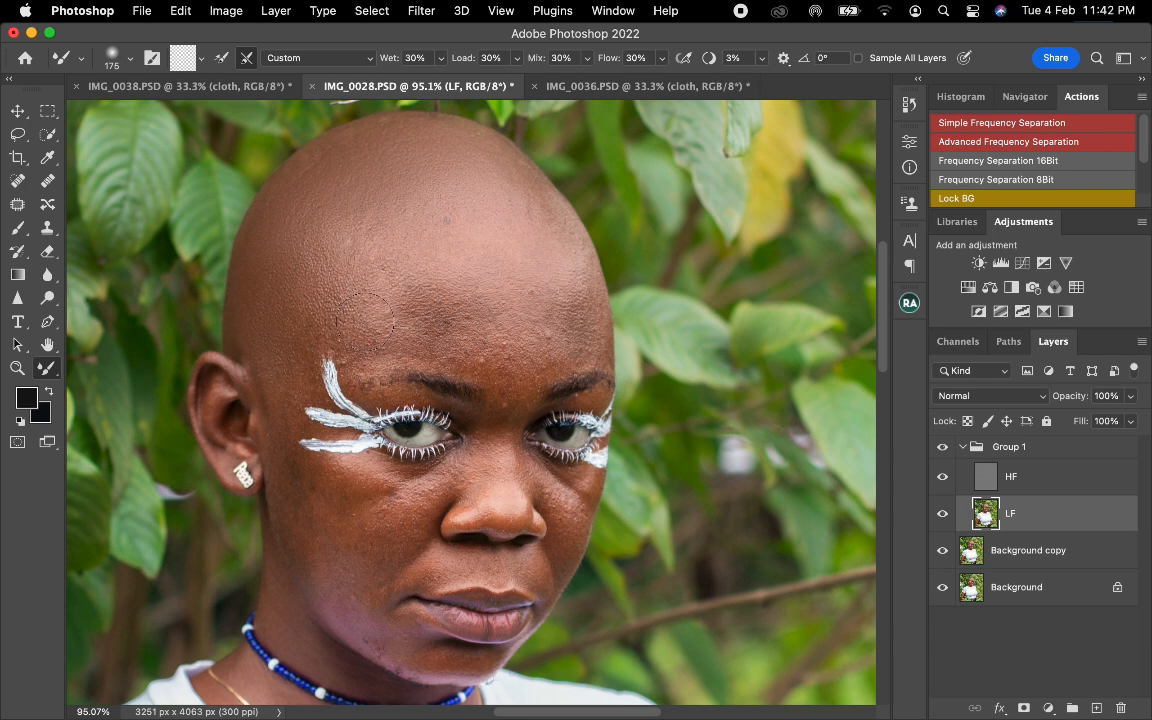
# Step: Blend the tones across the forehead above the brows with a 150 to 250 px Mixer Brush, and compare with Group 1 hidden and shown
pyautogui.press('[')
pyautogui.press('[')
pyautogui.press('[')
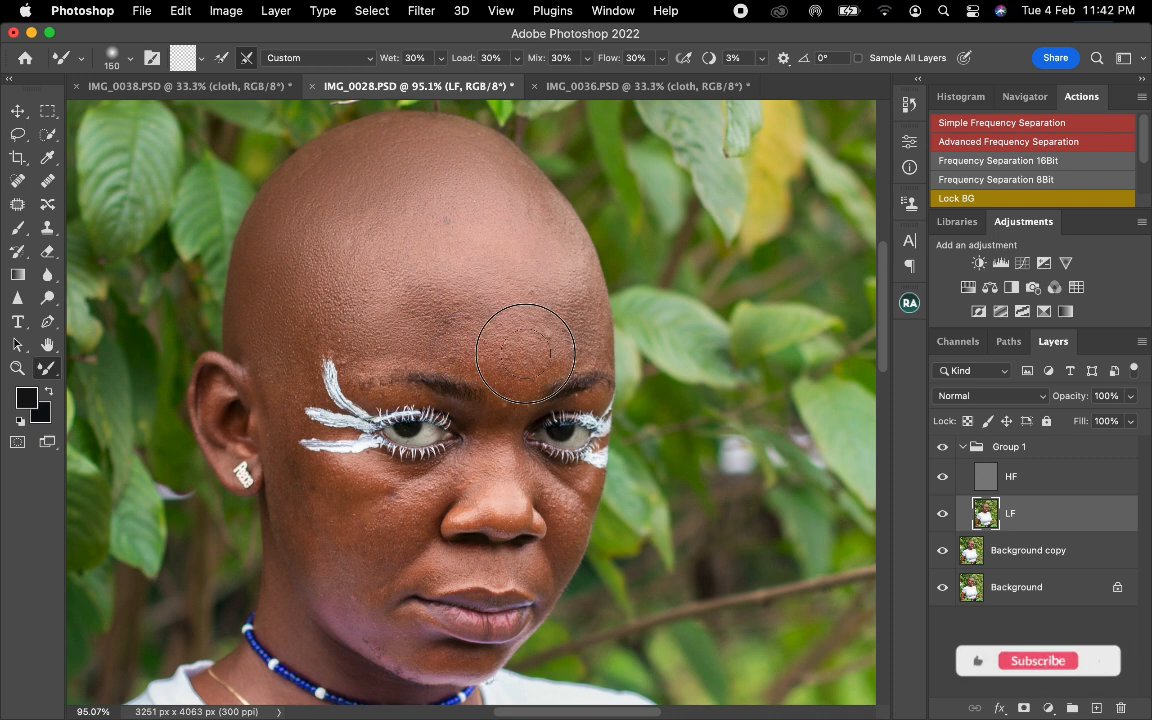
pyautogui.moveTo(525, 353); pyautogui.dragTo(564, 291)
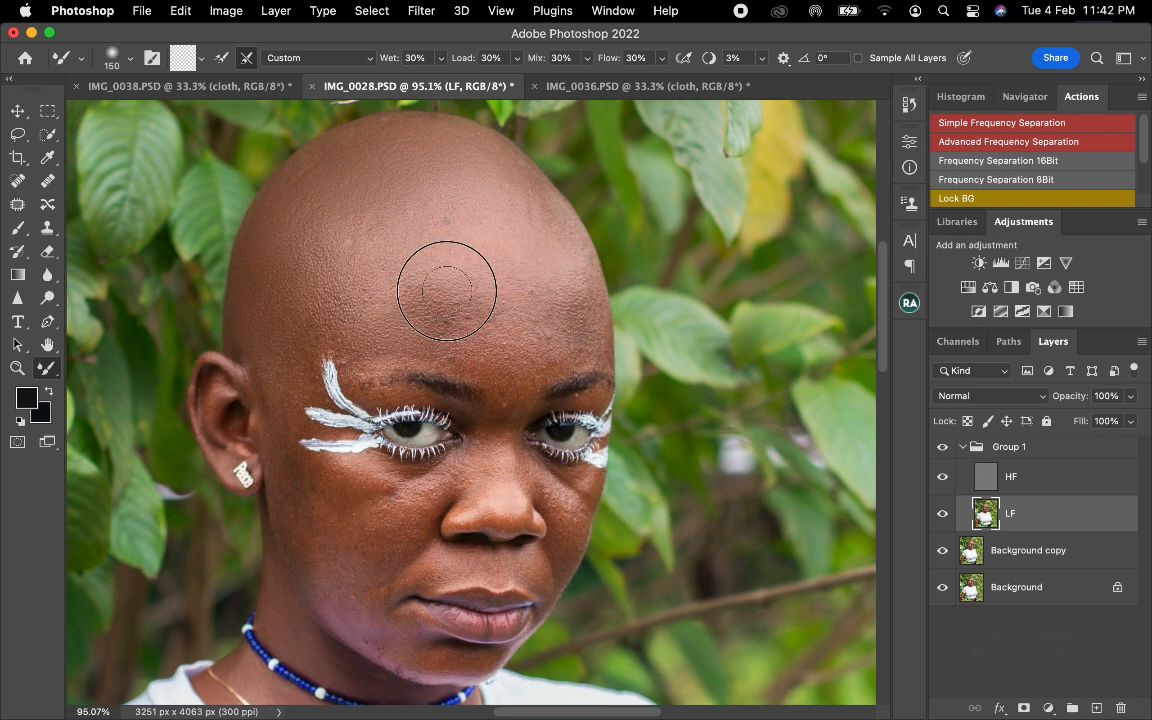
pyautogui.press(']')
pyautogui.press(']')
pyautogui.press(']')
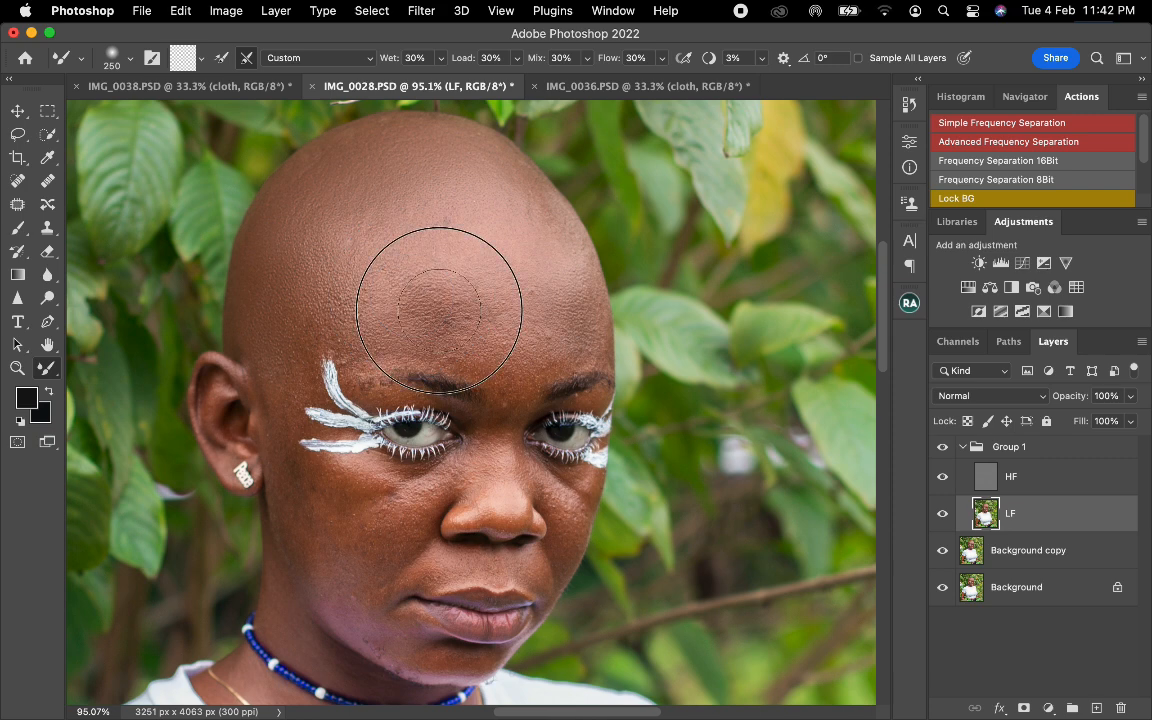
pyautogui.moveTo(439, 310)
pyautogui.mouseDown()
pyautogui.moveTo(496, 326)
pyautogui.moveTo(476, 332)
pyautogui.moveTo(505, 313)
pyautogui.moveTo(397, 263)
pyautogui.moveTo(383, 295)
pyautogui.mouseUp()
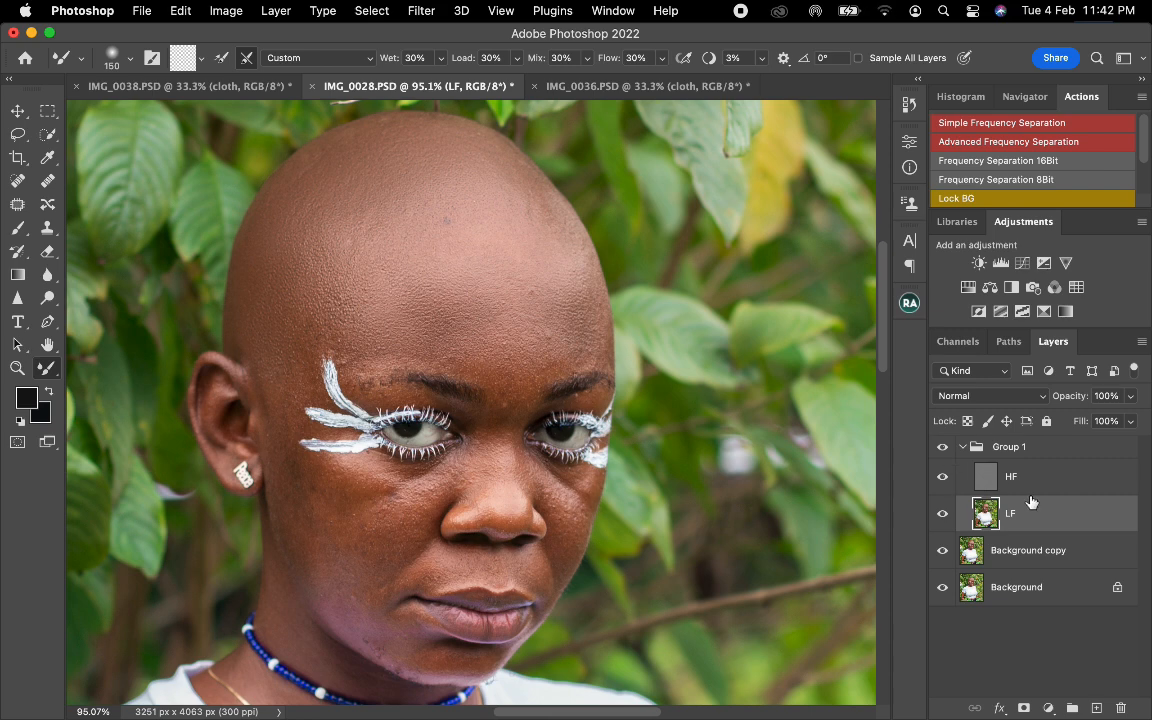
pyautogui.click(944, 450)
pyautogui.click(944, 450)
# Step: Smooth the cheek below the makeup-streaked eye and down beside the mouth with a 125 to 200 px Mixer Brush
pyautogui.press('[')
pyautogui.press('[')
pyautogui.press('[')
pyautogui.press(']')
pyautogui.press(']')
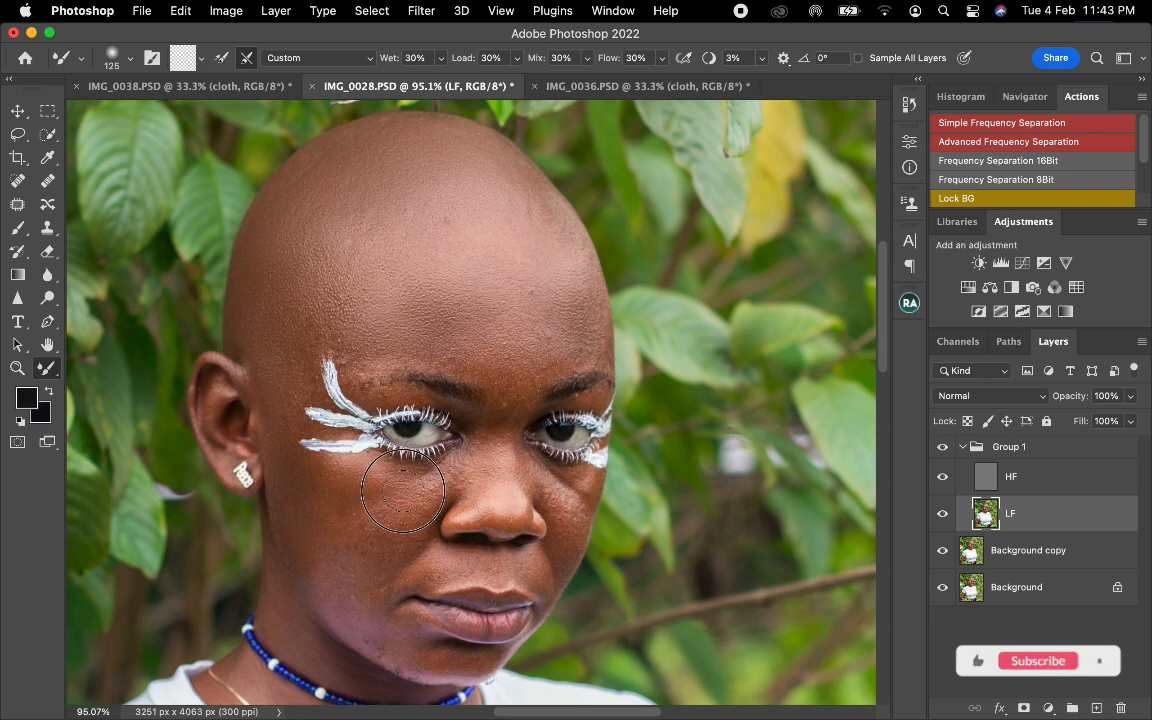
pyautogui.press(']')
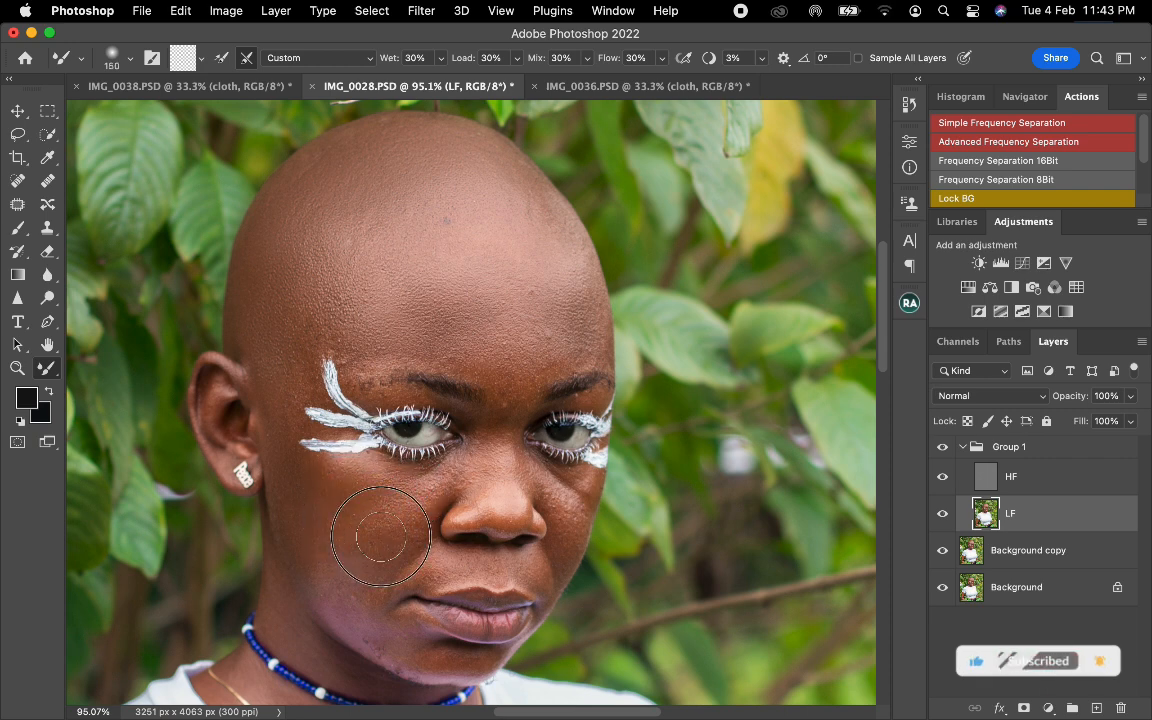
pyautogui.moveTo(381, 536)
pyautogui.mouseDown()
pyautogui.moveTo(367, 569)
pyautogui.moveTo(389, 577)
pyautogui.moveTo(351, 582)
pyautogui.moveTo(352, 593)
pyautogui.moveTo(329, 553)
pyautogui.moveTo(343, 547)
pyautogui.moveTo(324, 536)
pyautogui.moveTo(315, 575)
pyautogui.moveTo(285, 472)
pyautogui.moveTo(332, 603)
pyautogui.moveTo(375, 641)
pyautogui.moveTo(385, 574)
pyautogui.moveTo(390, 614)
pyautogui.moveTo(418, 639)
pyautogui.moveTo(384, 582)
pyautogui.mouseUp()
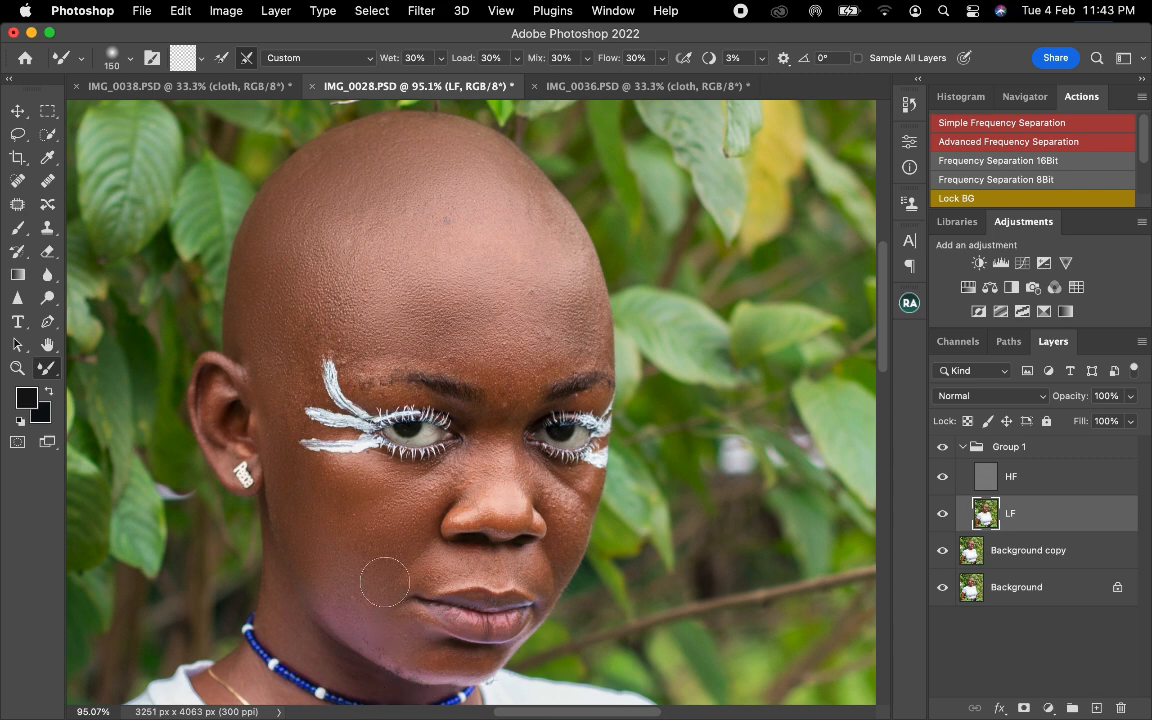
pyautogui.press(']')
pyautogui.press(']')
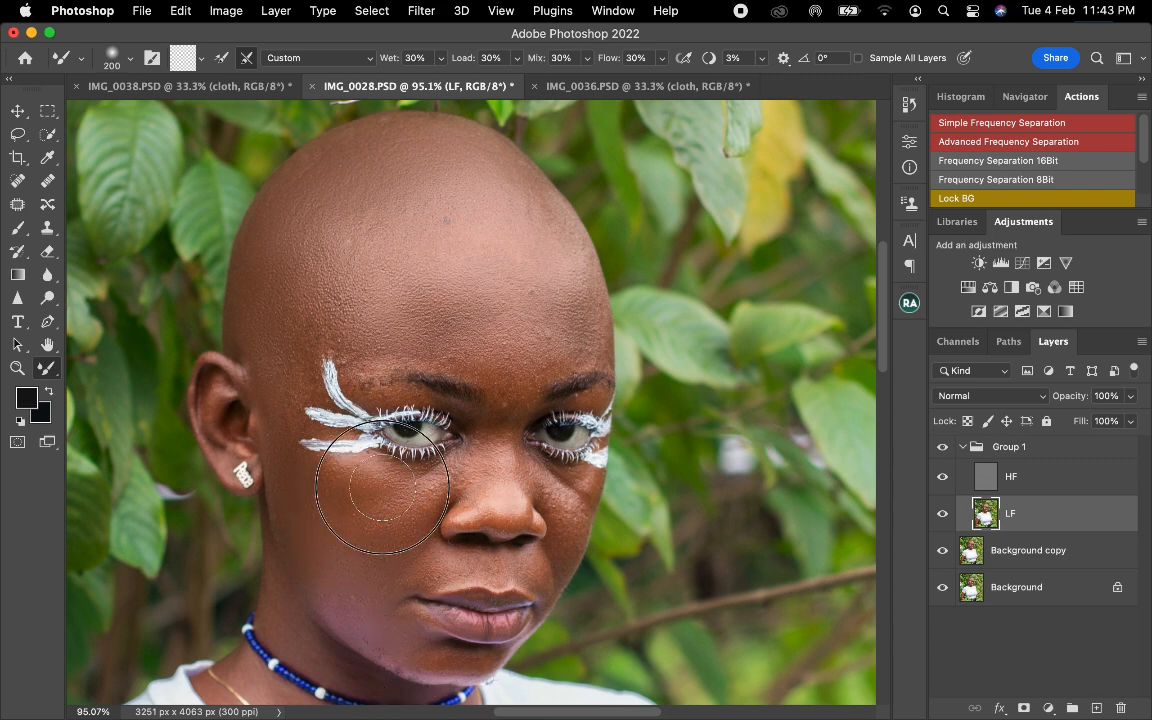
pyautogui.moveTo(383, 487)
pyautogui.mouseDown()
pyautogui.moveTo(340, 514)
pyautogui.moveTo(329, 495)
pyautogui.mouseUp()
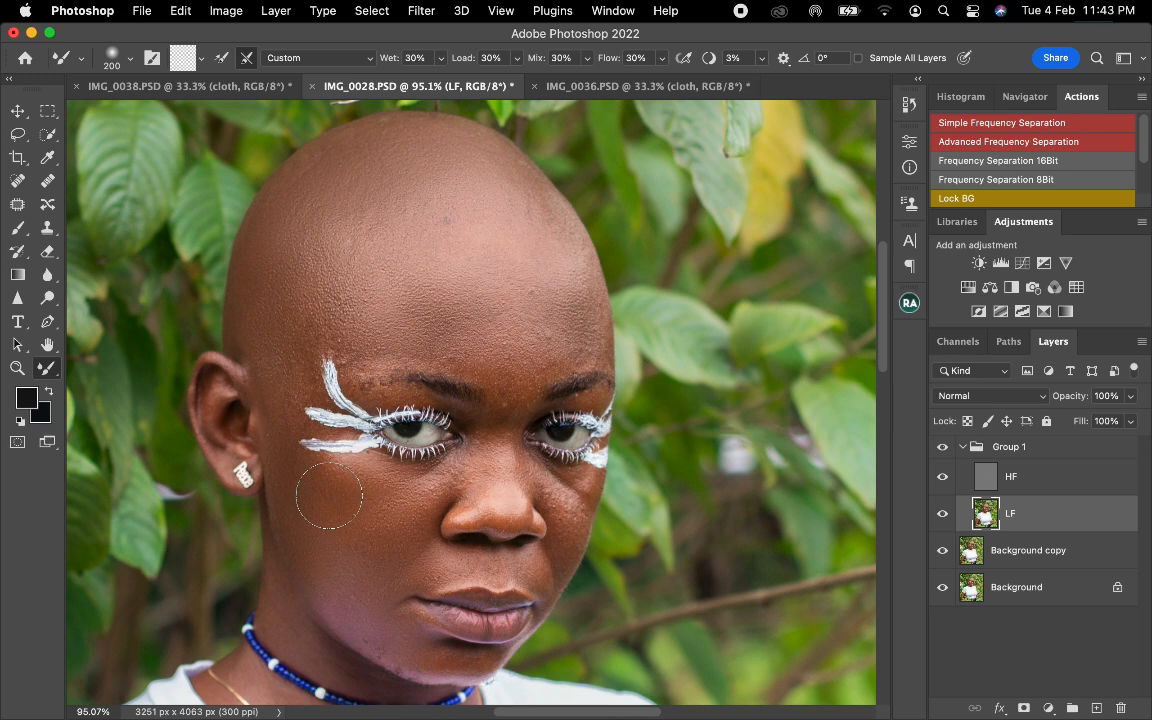
pyautogui.moveTo(329, 495); pyautogui.dragTo(394, 442)
# Step: Blend the skin tones just above the eyebrow nearer the ear with a smaller Mixer Brush
pyautogui.press('[')
pyautogui.press('[')
pyautogui.moveTo(352, 330)
pyautogui.mouseDown()
pyautogui.moveTo(358, 365)
pyautogui.moveTo(382, 350)
pyautogui.moveTo(413, 363)
pyautogui.moveTo(403, 329)
pyautogui.moveTo(450, 343)
pyautogui.moveTo(438, 367)
pyautogui.mouseUp()
pyautogui.press(']')
# Step: Smooth the nose bridge and the cheek farther from the visible ear with a 70 to 100 px Mixer Brush
pyautogui.press('[')
pyautogui.press('[')
pyautogui.press('[')
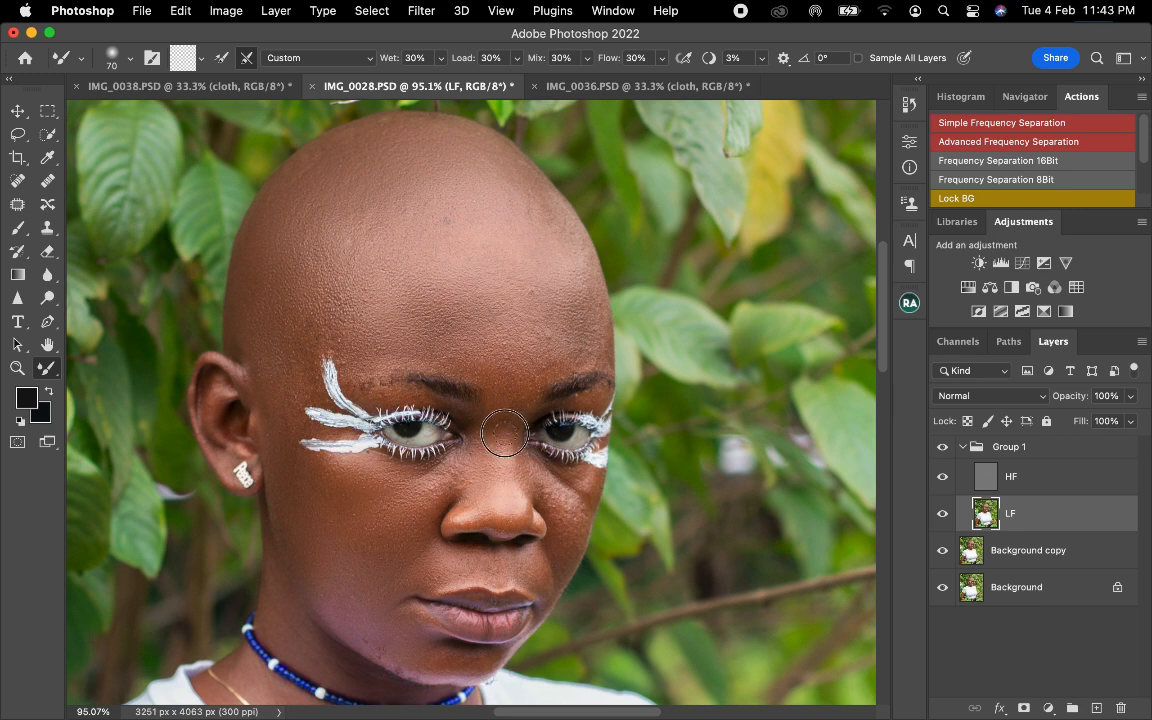
pyautogui.press(']')
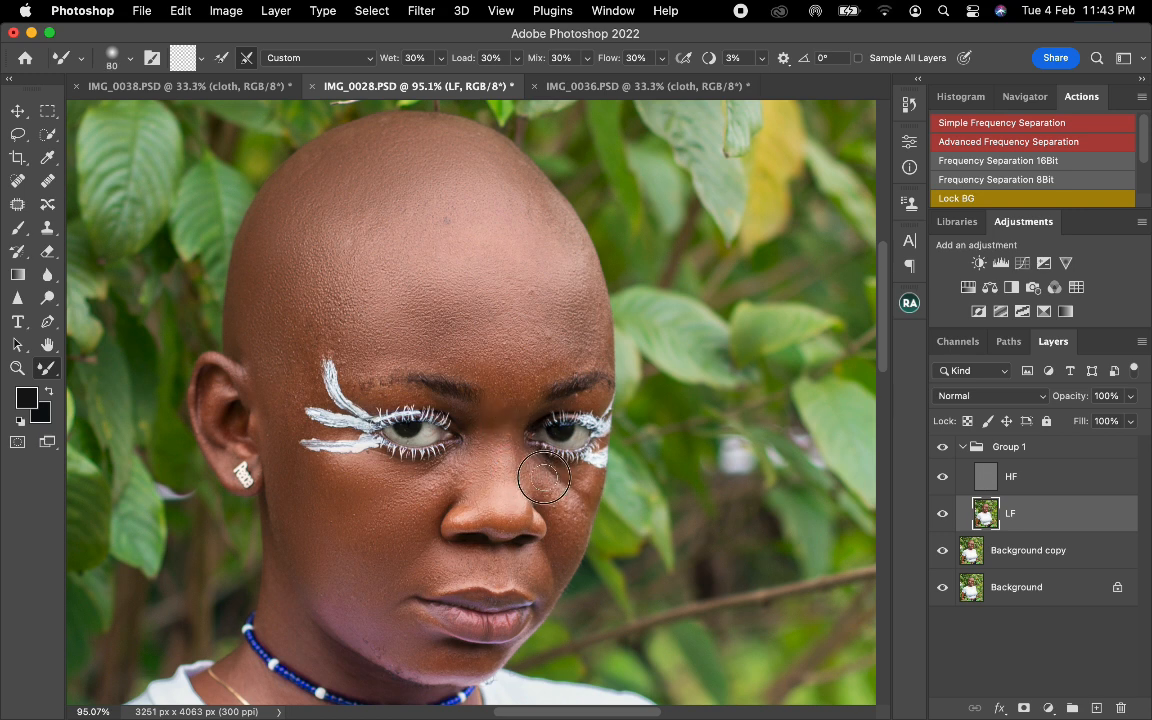
pyautogui.press(']')
pyautogui.press(']')
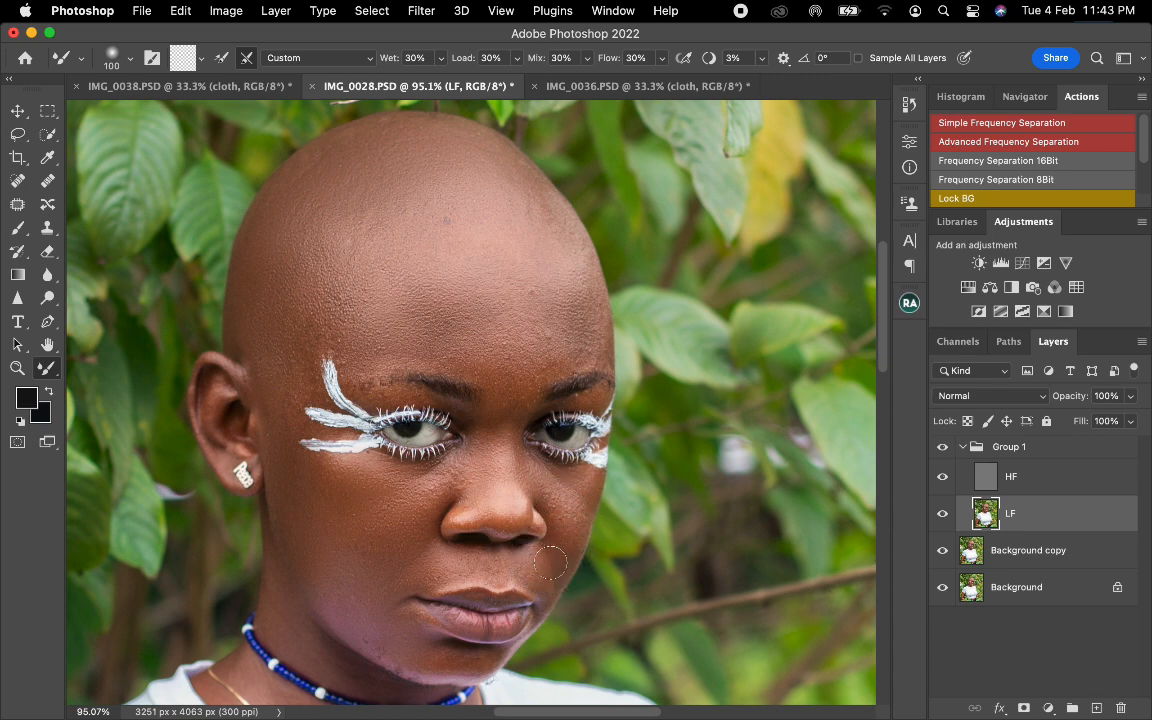
# Step: Refine the tones at the far forehead edge, the temple beside the ear and the mid-forehead with a 90 to 125 px Mixer Brush
pyautogui.press('[')
pyautogui.press(']')
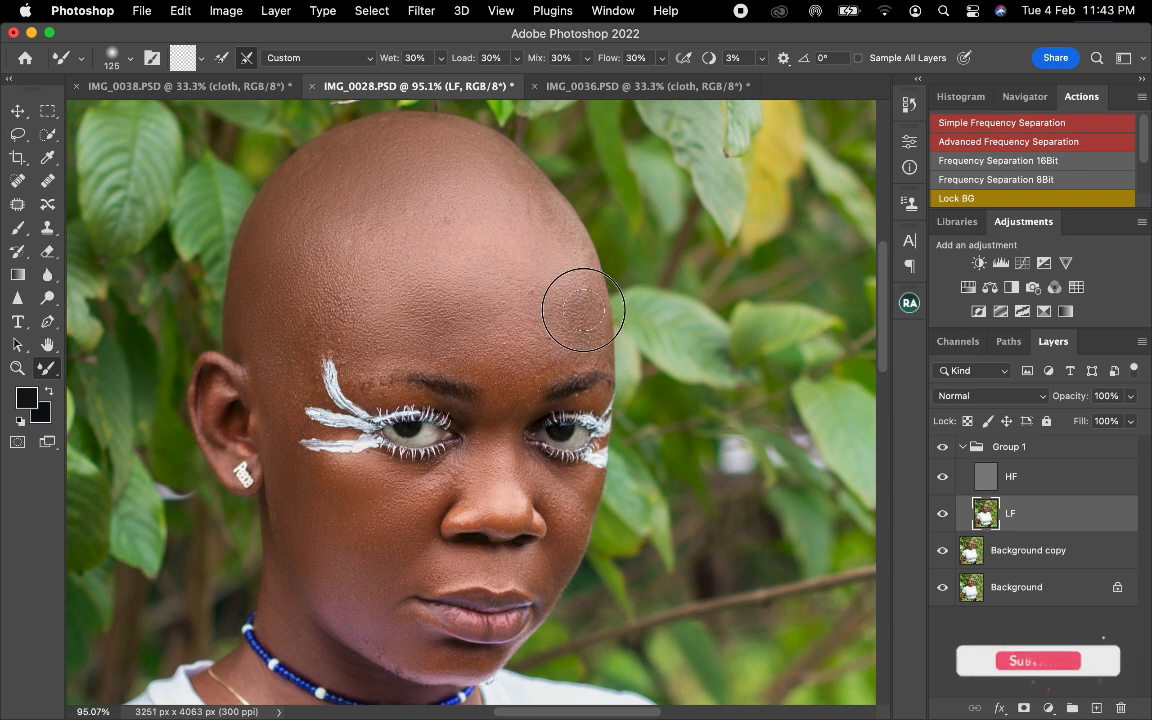
pyautogui.press('[')
pyautogui.press('[')
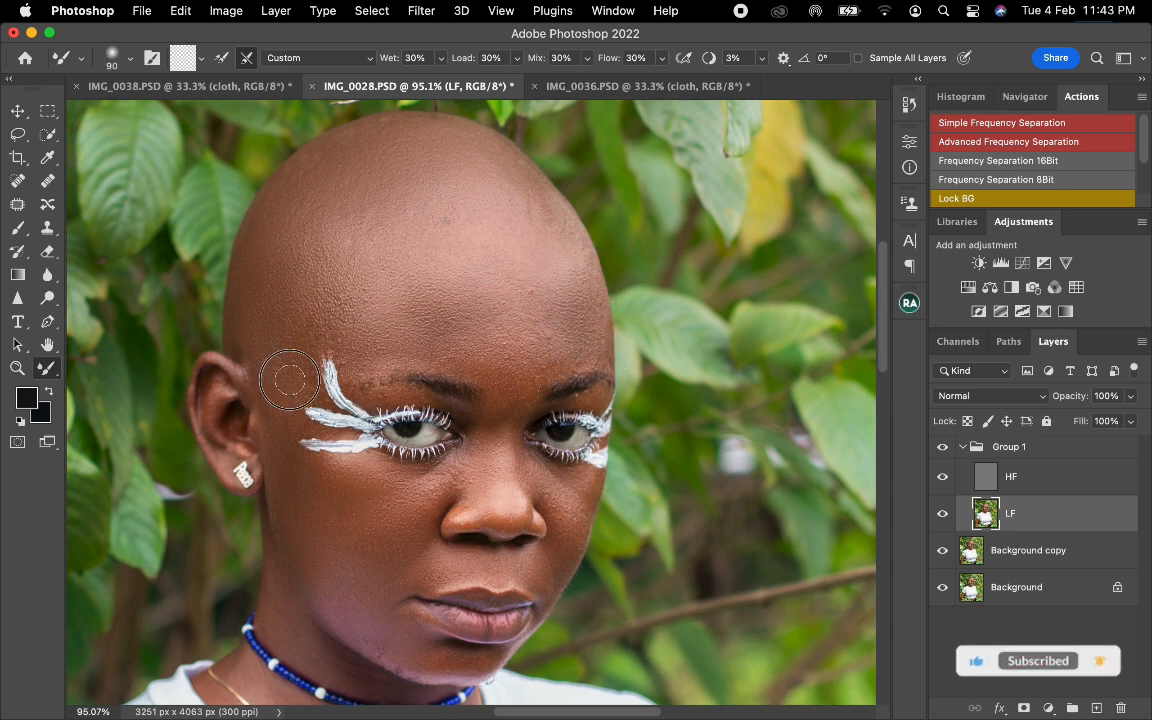
pyautogui.press(']')
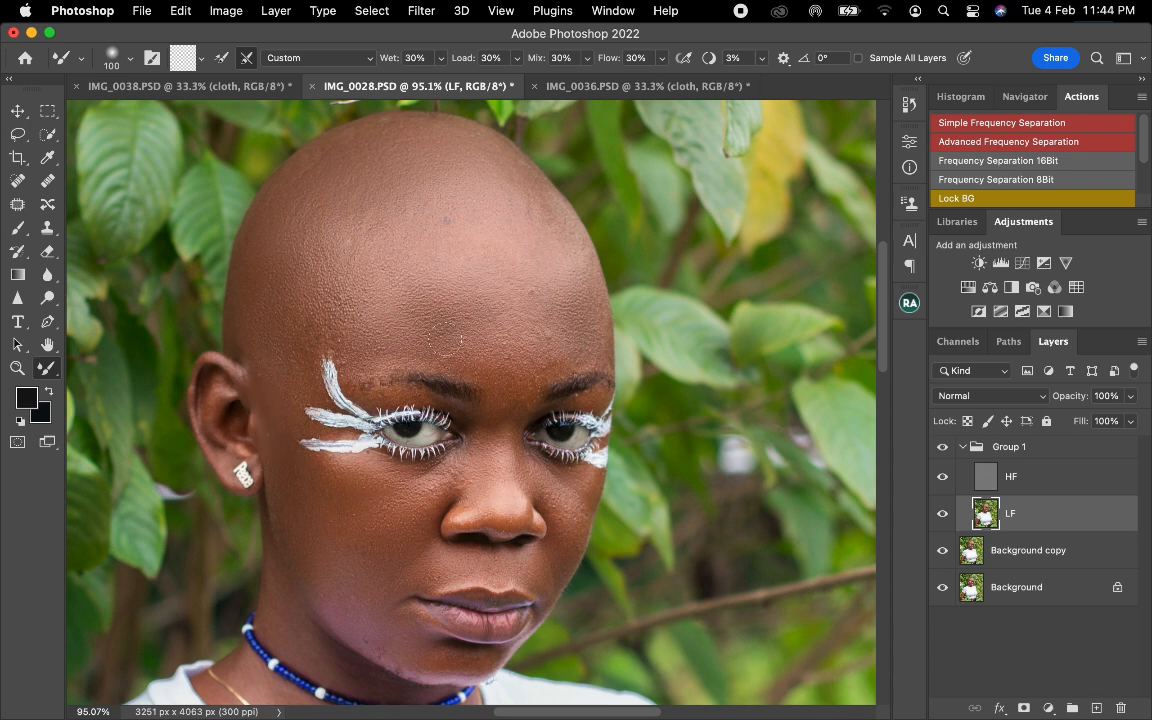
# Step: Clone clean texture over the remaining blemishes on the forehead and cheeks of the HF layer with the size 20 Clone Stamp
pyautogui.click(1052, 487)
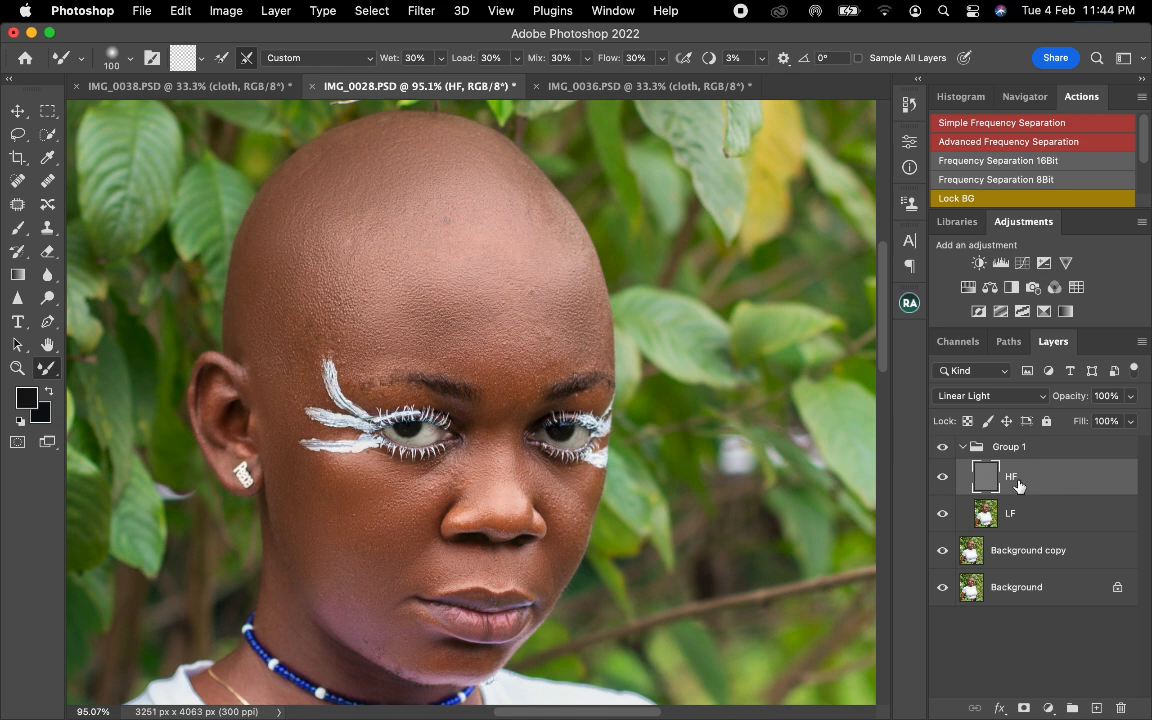
pyautogui.press('s')
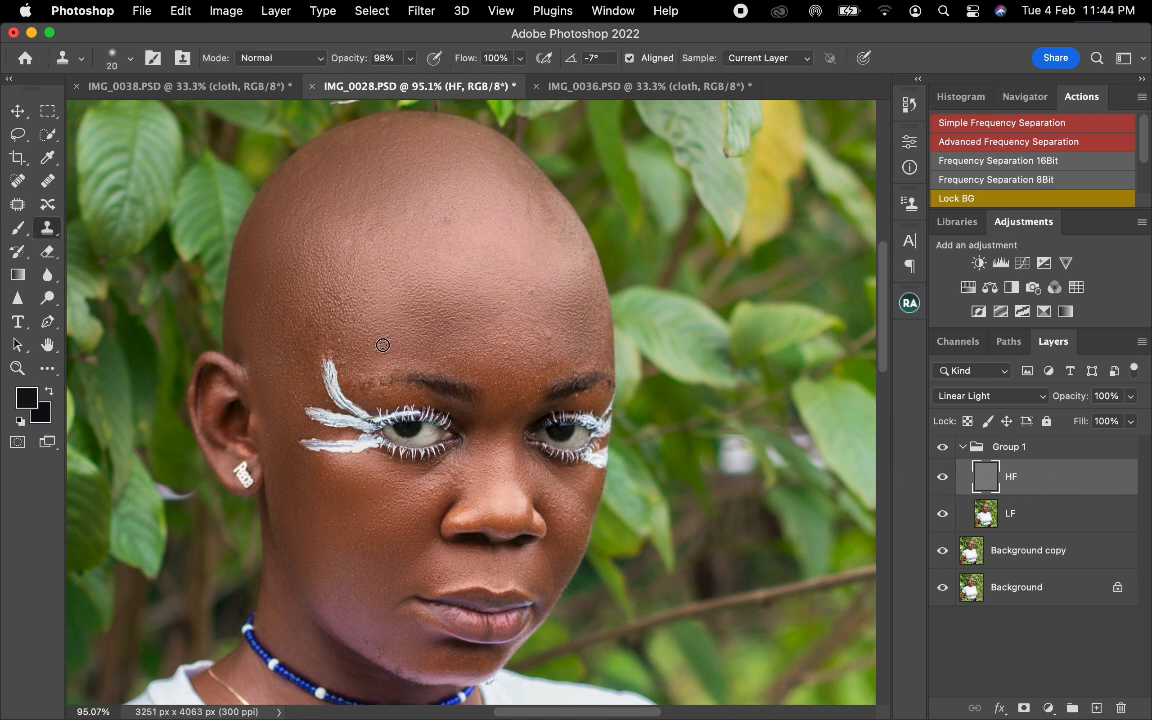
pyautogui.keyDown('alt'); pyautogui.click(516, 321); pyautogui.keyUp('alt')
pyautogui.keyDown('alt'); pyautogui.click(420, 276); pyautogui.keyUp('alt')
pyautogui.keyDown('alt'); pyautogui.click(395, 506); pyautogui.keyUp('alt')
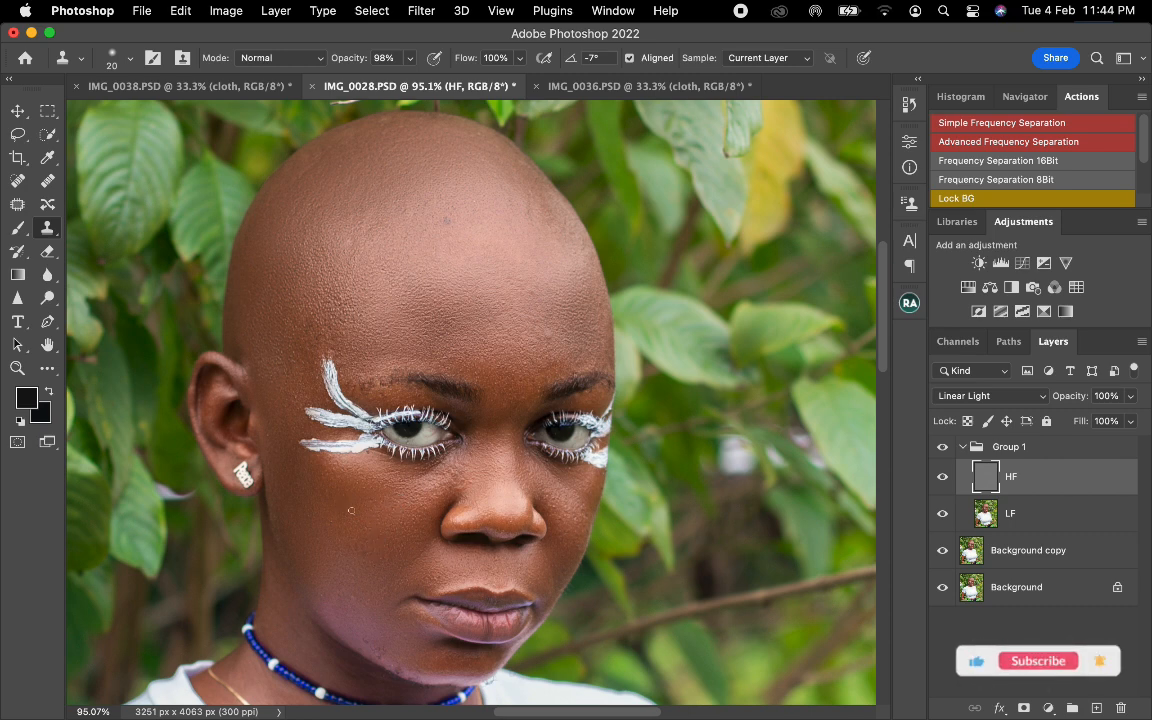
pyautogui.keyDown('alt'); pyautogui.click(339, 525); pyautogui.keyUp('alt')
pyautogui.click(368, 497)
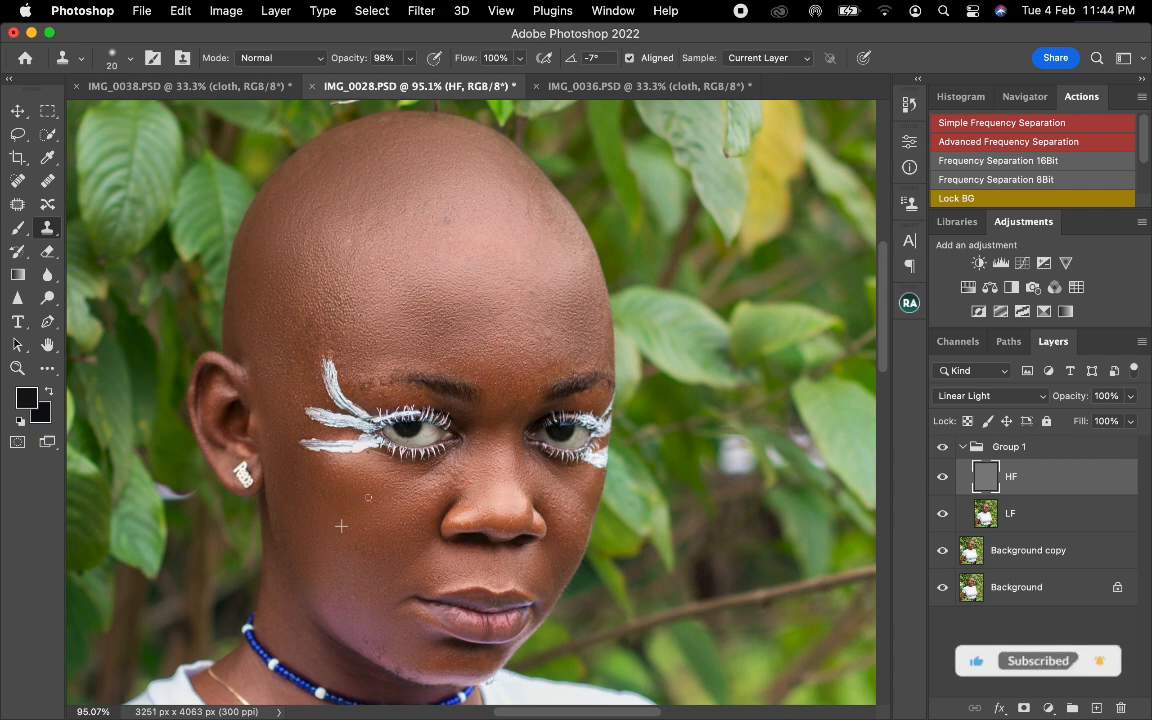
pyautogui.click(558, 506)
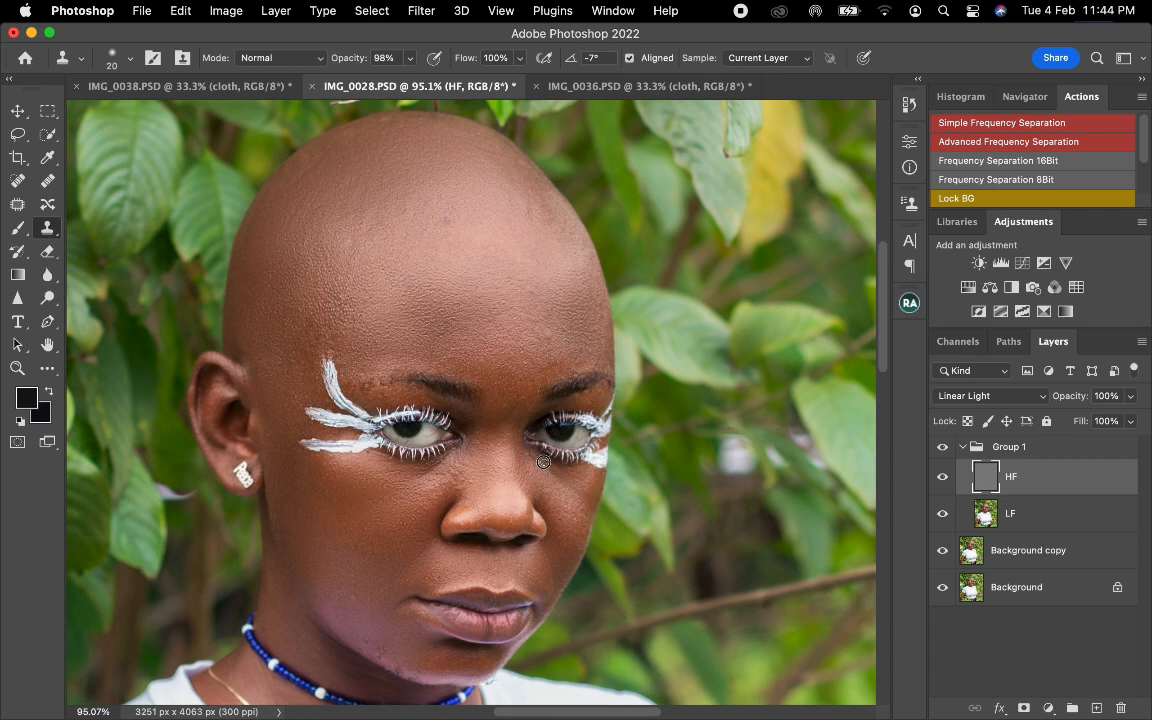
# Step: Clone clean skin texture over the blemishes under the eyes, on the cheek, along the jaw and beside the mouth on the HF layer
pyautogui.moveTo(546, 462); pyautogui.dragTo(527, 452)
pyautogui.keyDown('alt'); pyautogui.click(463, 328); pyautogui.keyUp('alt')
pyautogui.keyDown('alt'); pyautogui.click(362, 607); pyautogui.keyUp('alt')
pyautogui.click(347, 596)
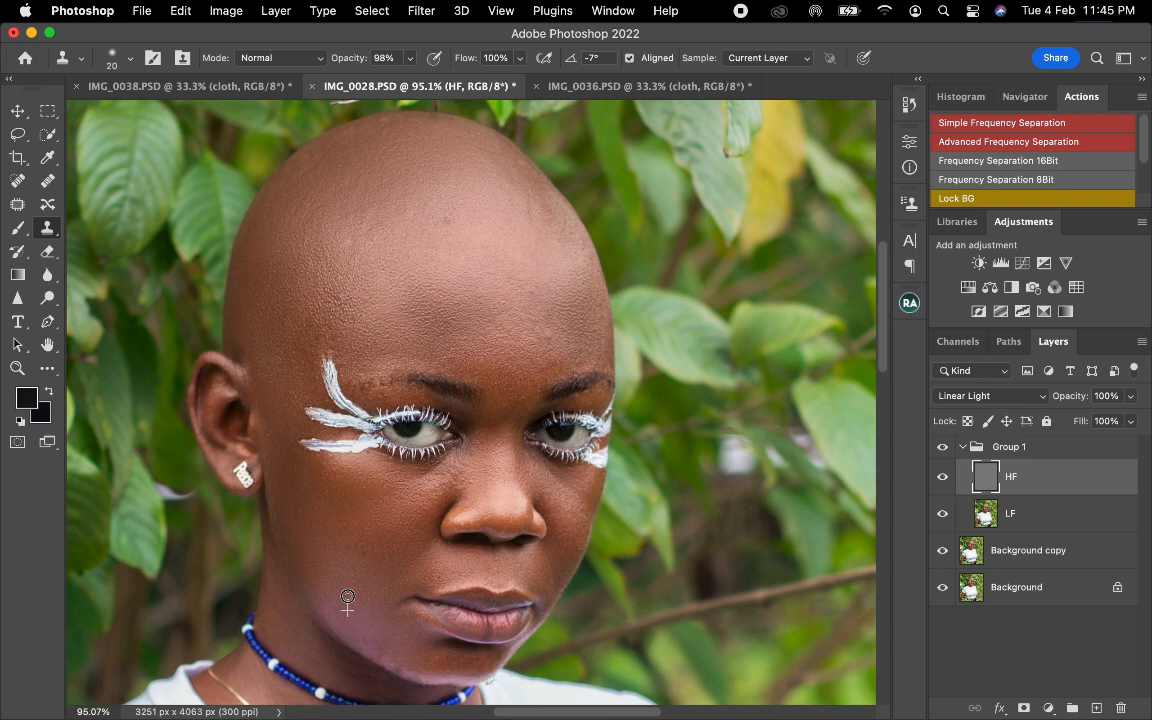
pyautogui.click(433, 574)
pyautogui.keyDown('alt'); pyautogui.click(425, 556); pyautogui.keyUp('alt')
pyautogui.moveTo(427, 544); pyautogui.dragTo(415, 559)
pyautogui.keyDown('alt'); pyautogui.click(358, 463); pyautogui.keyUp('alt')
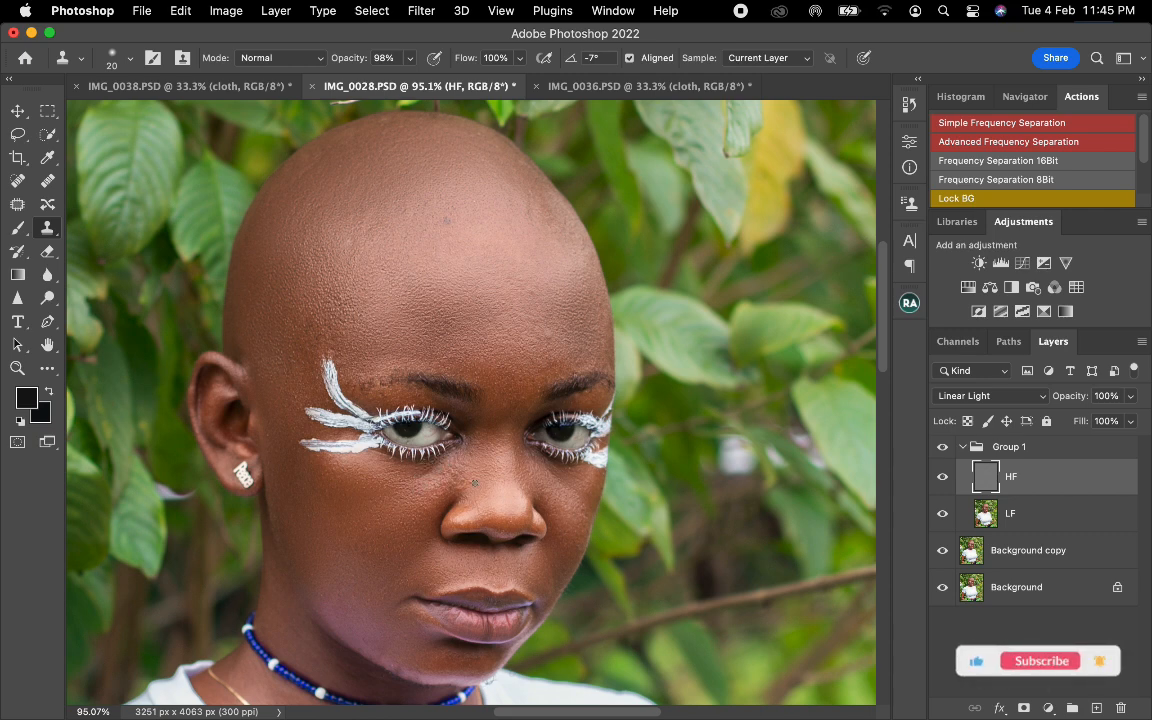
pyautogui.keyDown('alt'); pyautogui.click(453, 476); pyautogui.keyUp('alt')
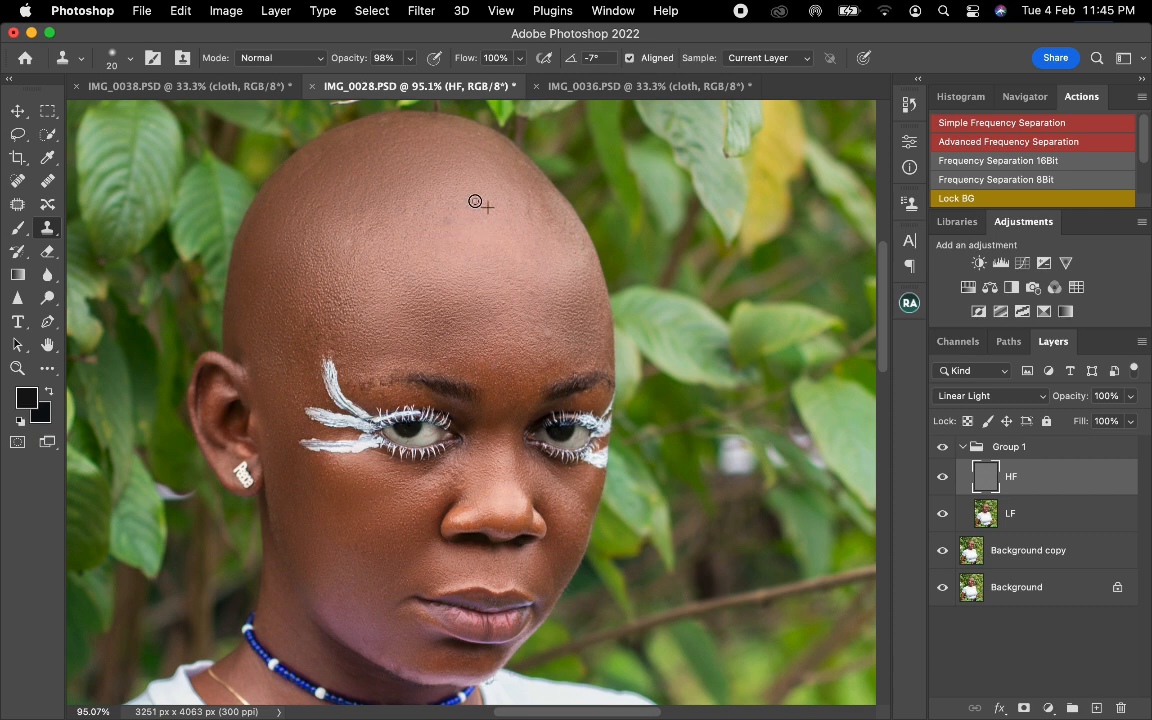
# Step: Smooth the forehead tones on the LF layer with a 175 px Mixer Brush
pyautogui.click(1032, 520)
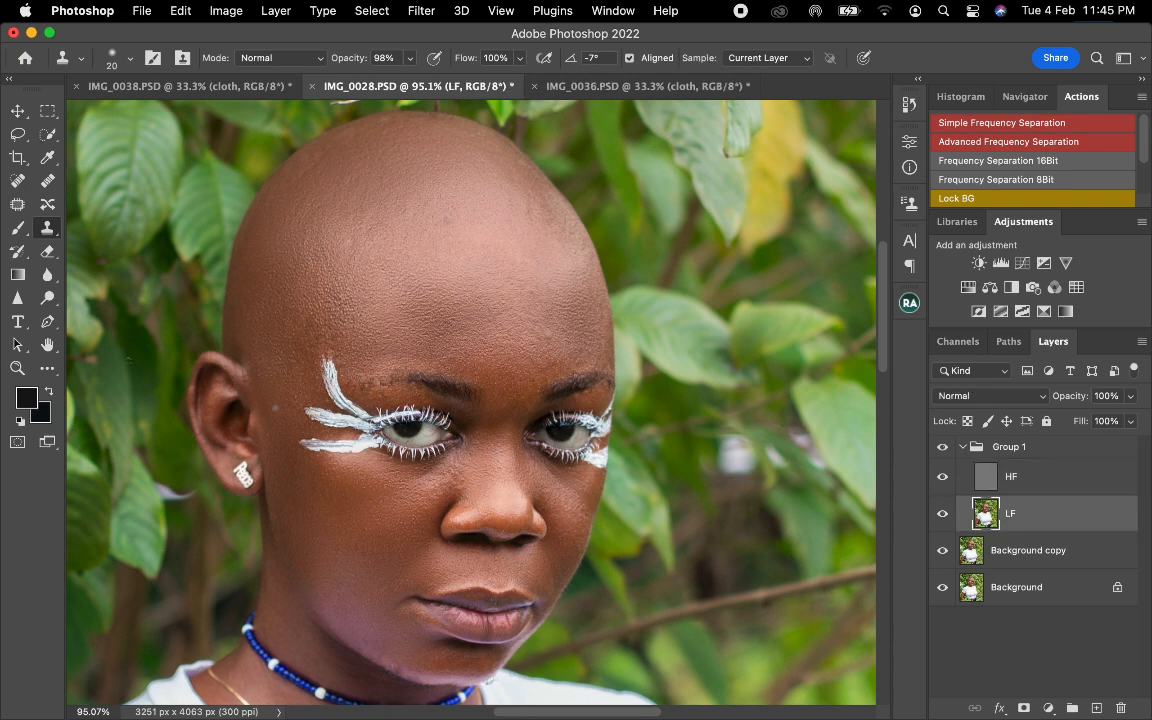
pyautogui.click(43, 368)
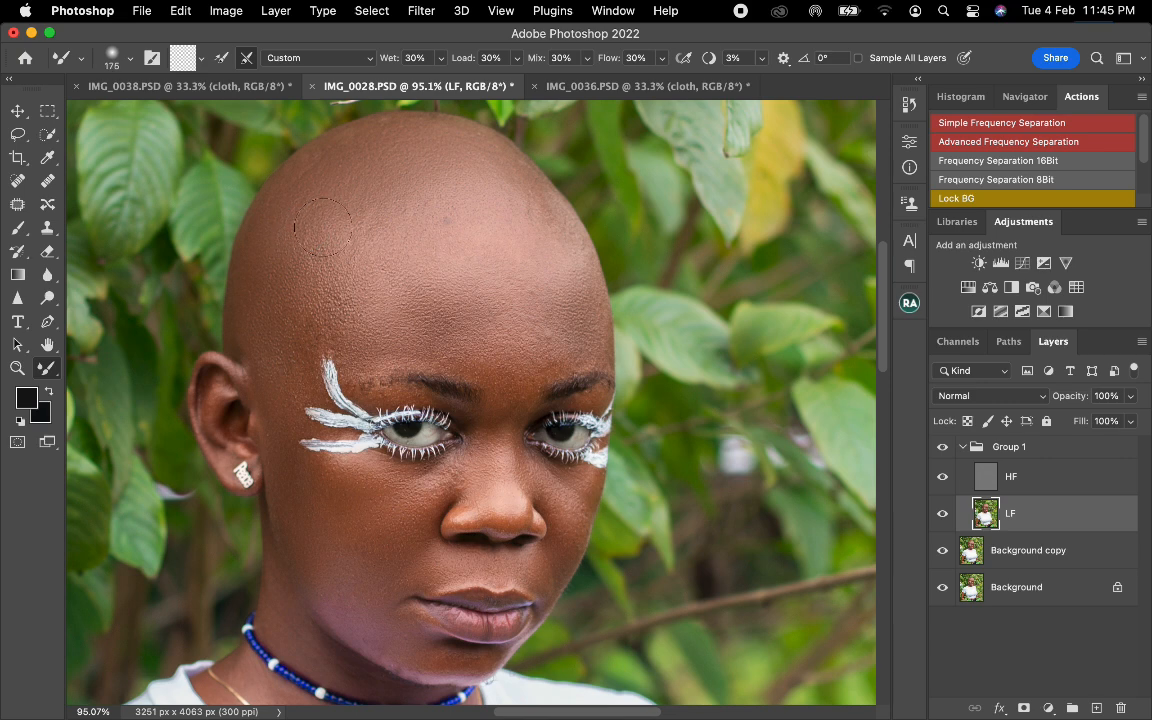
pyautogui.moveTo(325, 206)
pyautogui.mouseDown()
pyautogui.moveTo(285, 260)
pyautogui.moveTo(298, 310)
pyautogui.moveTo(374, 318)
pyautogui.moveTo(376, 330)
pyautogui.moveTo(437, 324)
pyautogui.moveTo(414, 312)
pyautogui.moveTo(420, 262)
pyautogui.moveTo(454, 241)
pyautogui.moveTo(455, 284)
pyautogui.moveTo(511, 304)
pyautogui.moveTo(509, 321)
pyautogui.moveTo(545, 337)
pyautogui.moveTo(510, 248)
pyautogui.moveTo(356, 255)
pyautogui.moveTo(387, 249)
pyautogui.moveTo(454, 314)
pyautogui.mouseUp()
# Step: Blend the skin tones on the cheek beside the nose, reducing the Mixer Brush to 100 px
pyautogui.press(']')
pyautogui.press(']')
pyautogui.press('[')
pyautogui.press('[')
pyautogui.press('[')
pyautogui.press('[')
pyautogui.press('[')
pyautogui.press('[')
pyautogui.press('[')
pyautogui.press('[')
pyautogui.press('[')
pyautogui.press('[')
pyautogui.press('[')
pyautogui.press(']')
pyautogui.press('[')
pyautogui.press('[')
pyautogui.press(']')
pyautogui.press(']')
pyautogui.press(']')
pyautogui.press(']')
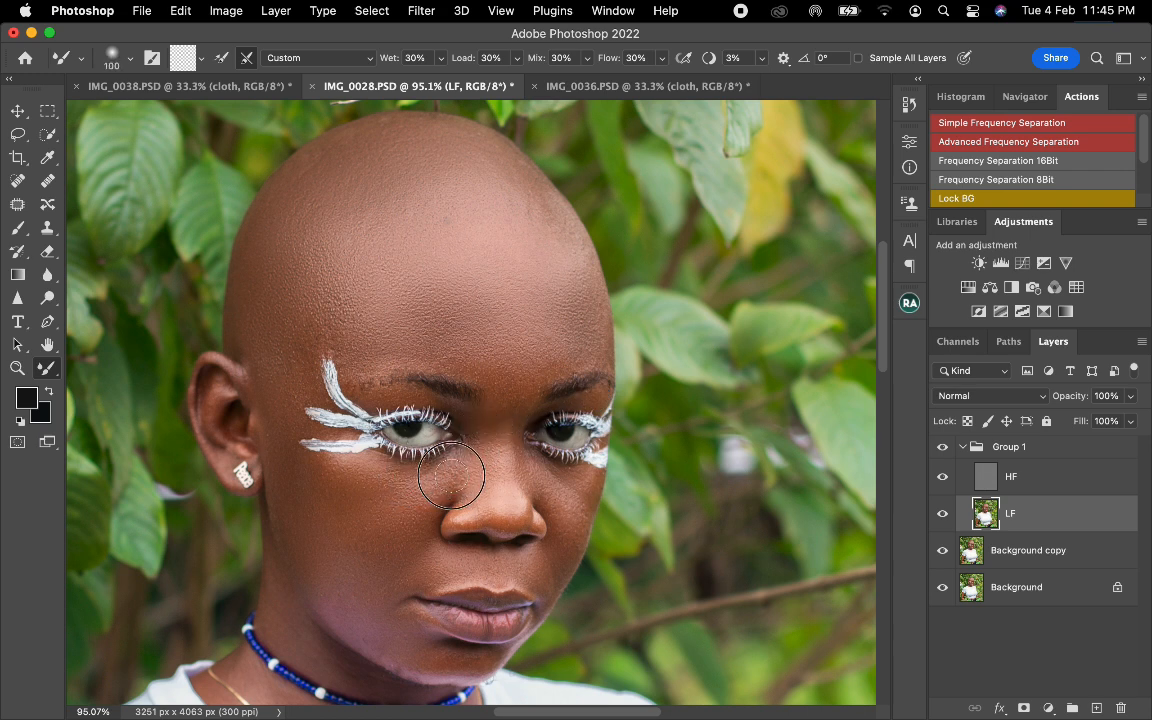
# Step: Smooth the outer edge of the cheek farther from the visible ear with a 60 px Mixer Brush
pyautogui.press(']')
pyautogui.press(']')
pyautogui.press('[')
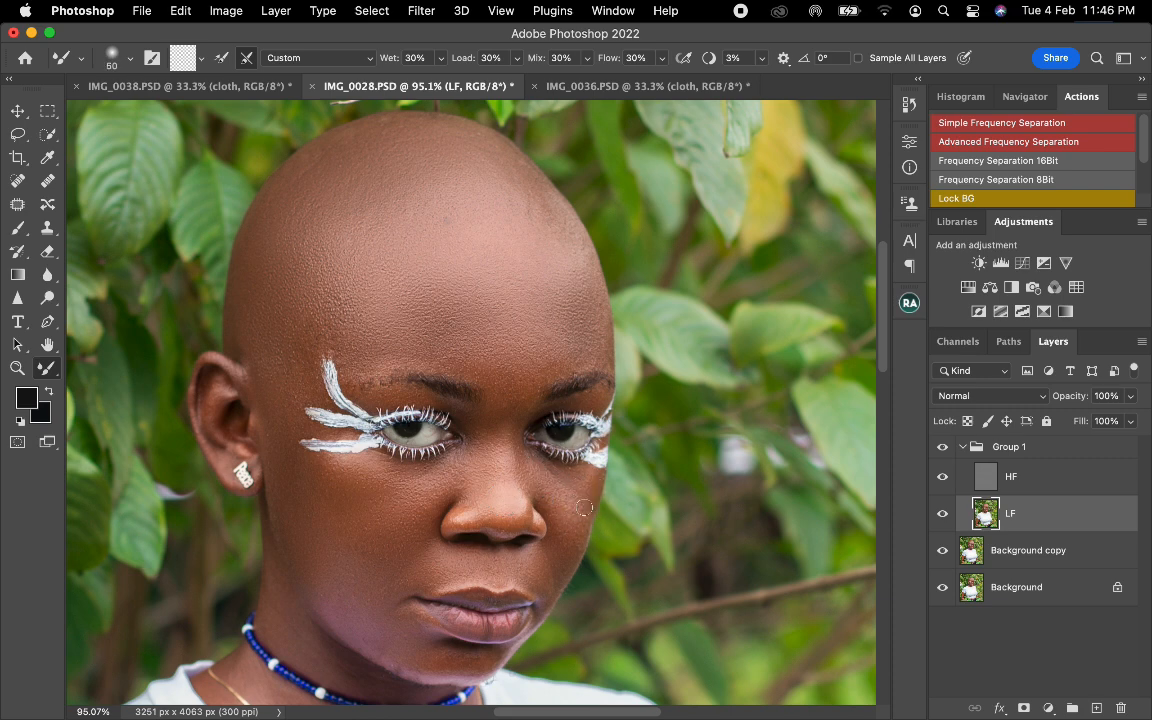
# Step: Blend the skin tones around the chin with a 90 px Mixer Brush
pyautogui.press(']')
pyautogui.press(']')
pyautogui.press(']')
pyautogui.press(']')
pyautogui.press('[')
pyautogui.press(']')
pyautogui.press(']')
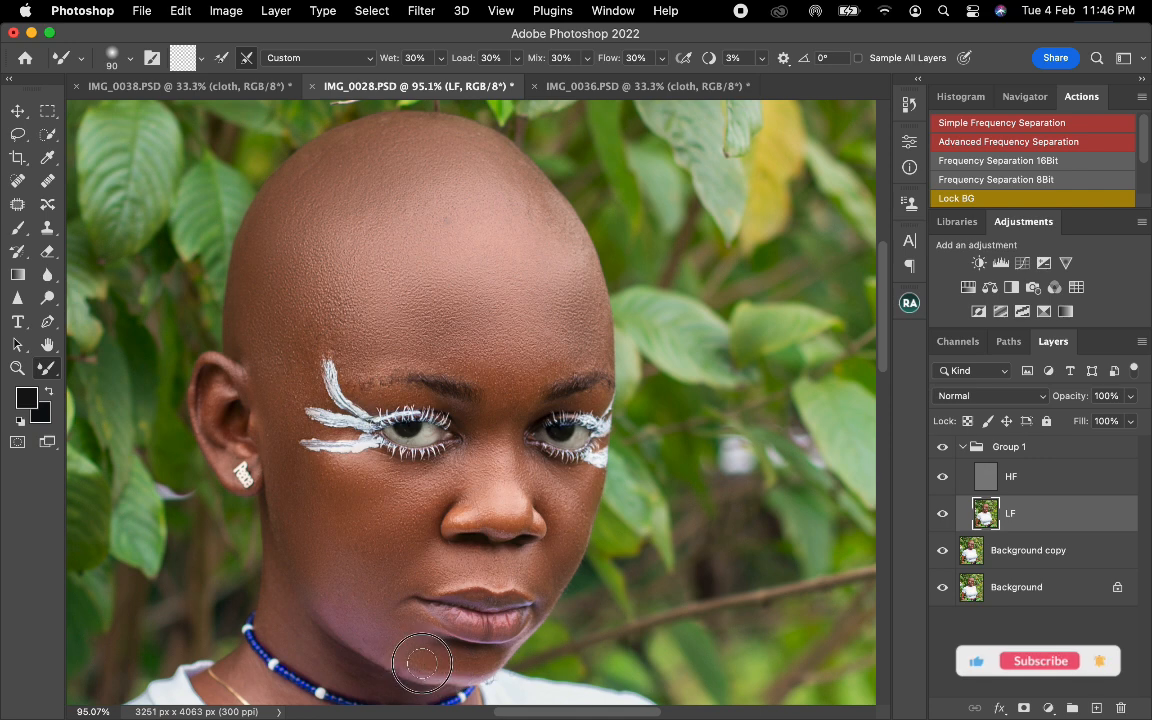
# Step: Smooth the jaw and the cheek nearer the visible ear with a 125 to 150 px Mixer Brush
pyautogui.press(']')
pyautogui.press(']')
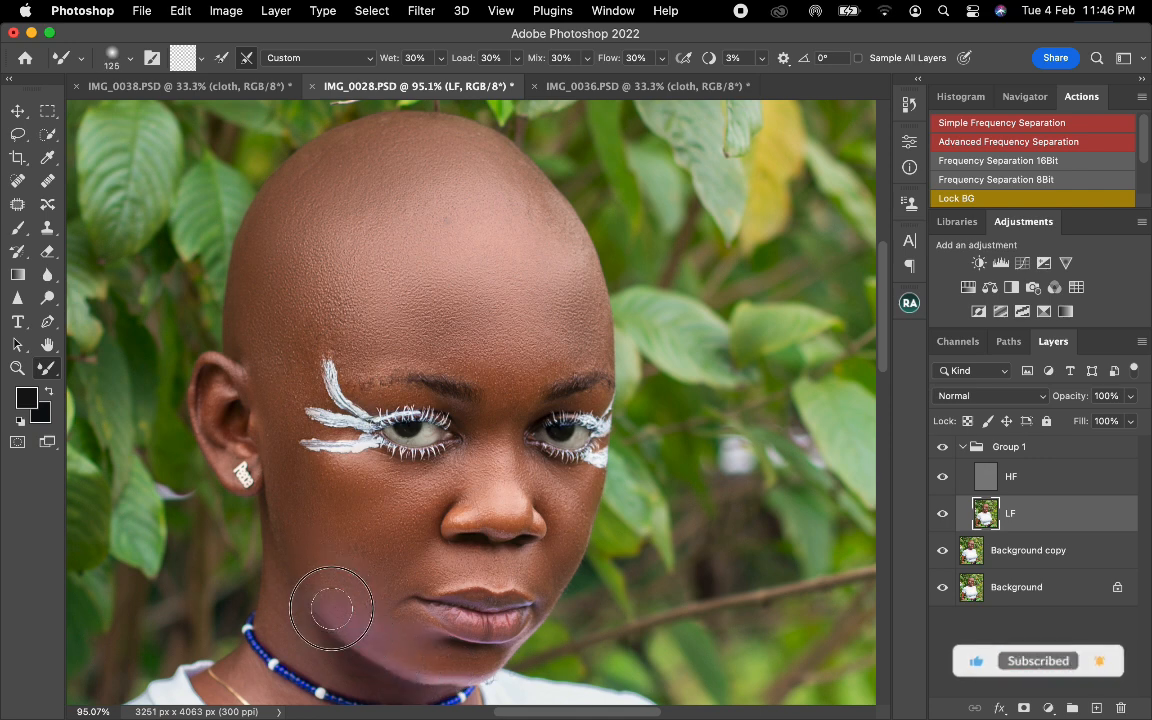
pyautogui.press(']')
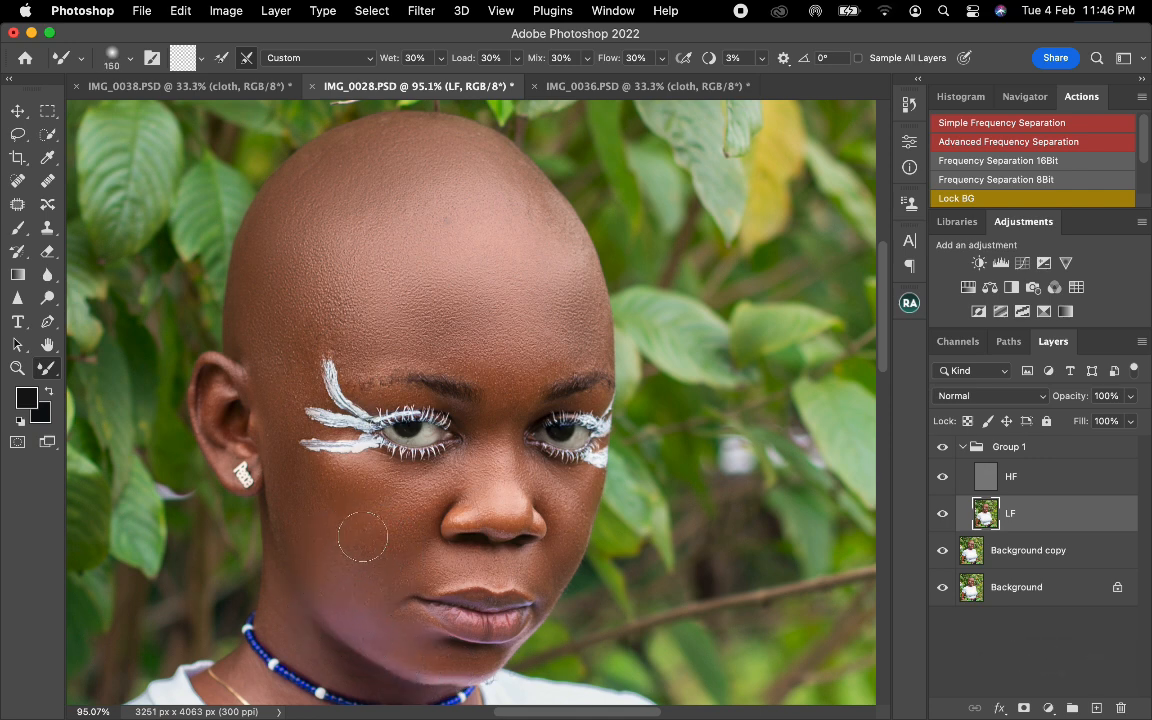
pyautogui.moveTo(353, 523)
pyautogui.mouseDown()
pyautogui.moveTo(289, 507)
pyautogui.moveTo(333, 477)
pyautogui.moveTo(321, 478)
pyautogui.moveTo(271, 411)
pyautogui.mouseUp()
pyautogui.moveTo(380, 548); pyautogui.dragTo(430, 379)
pyautogui.press('[')
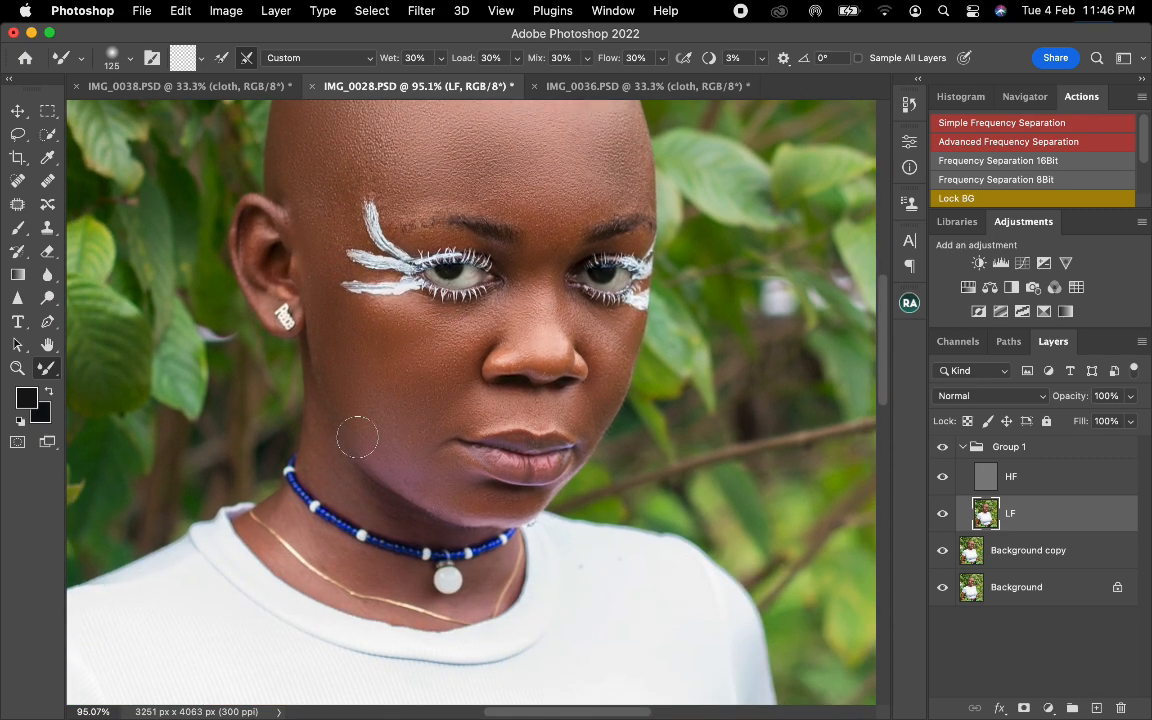
# Step: Blend the shadow tones under the jawline and above the bead necklace with a 100 px Mixer Brush
pyautogui.press('[')
pyautogui.press('[')
pyautogui.press('[')
pyautogui.press('[')
pyautogui.press(']')
pyautogui.press(']')
pyautogui.press(']')
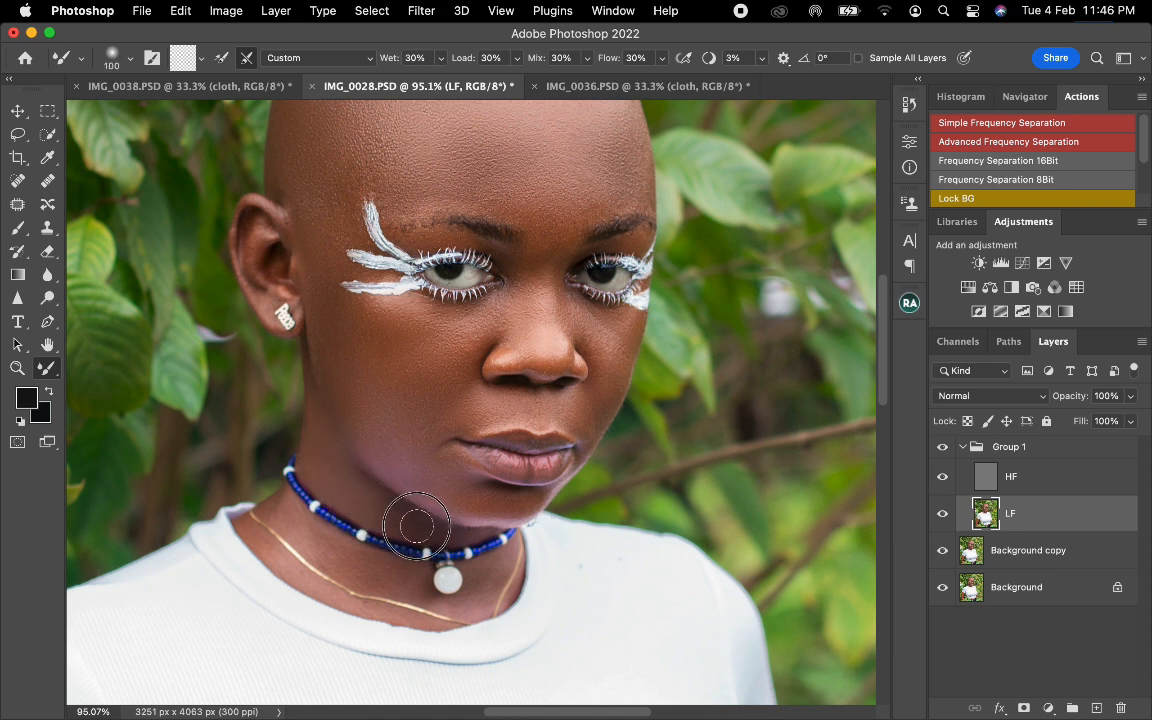
pyautogui.moveTo(363, 497); pyautogui.dragTo(327, 487)
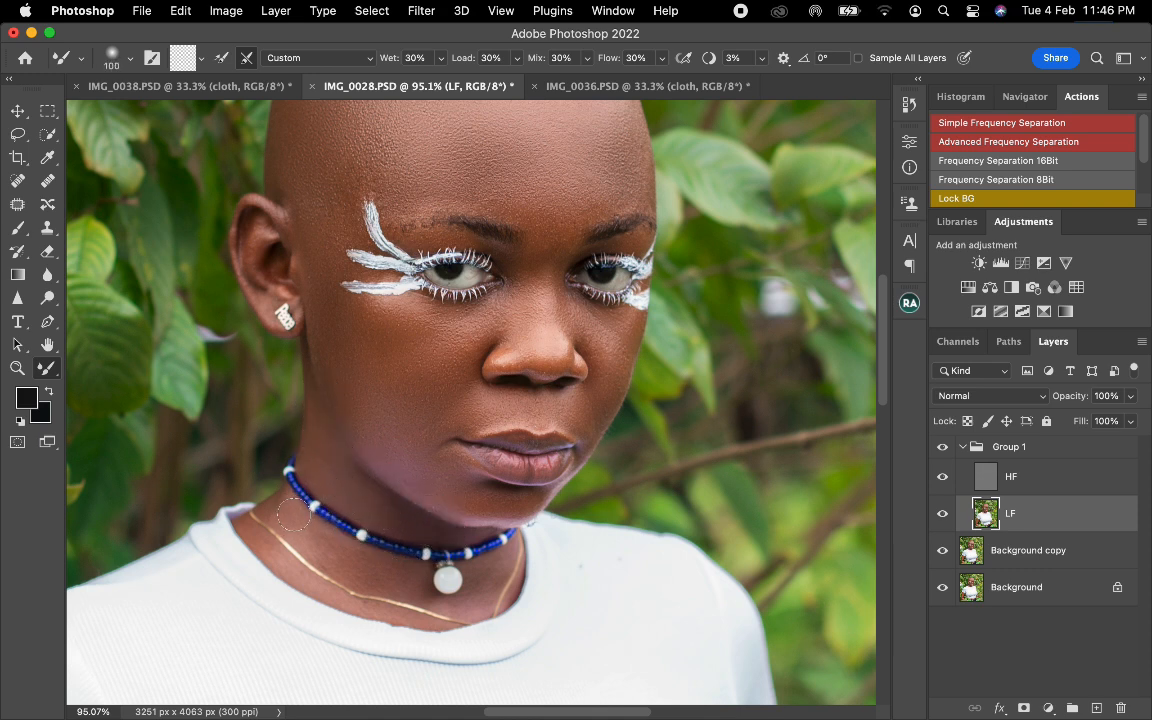
# Step: Smooth the neck skin between the bead necklace and the shirt collar with a Mixer Brush of about 70 px
pyautogui.press('[')
pyautogui.press('[')
pyautogui.press(']')
pyautogui.press(']')
pyautogui.press('[')
pyautogui.press('[')
pyautogui.press('[')
pyautogui.press('[')
pyautogui.press(']')
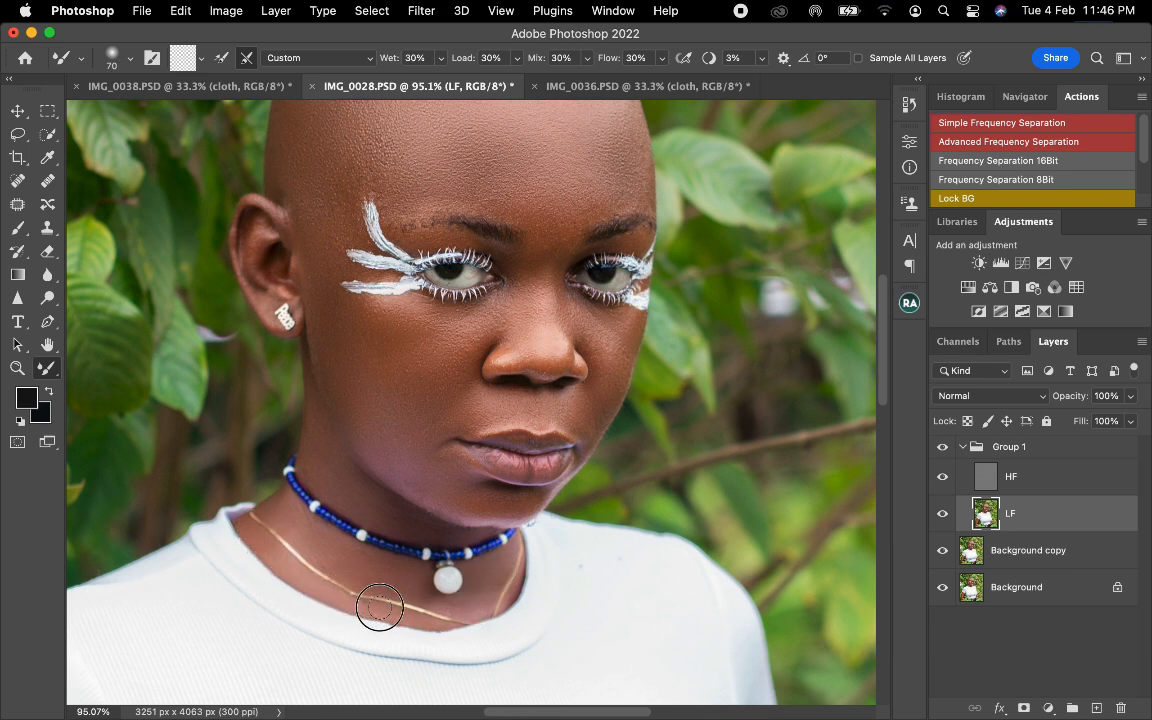
pyautogui.moveTo(452, 453); pyautogui.dragTo(397, 601)
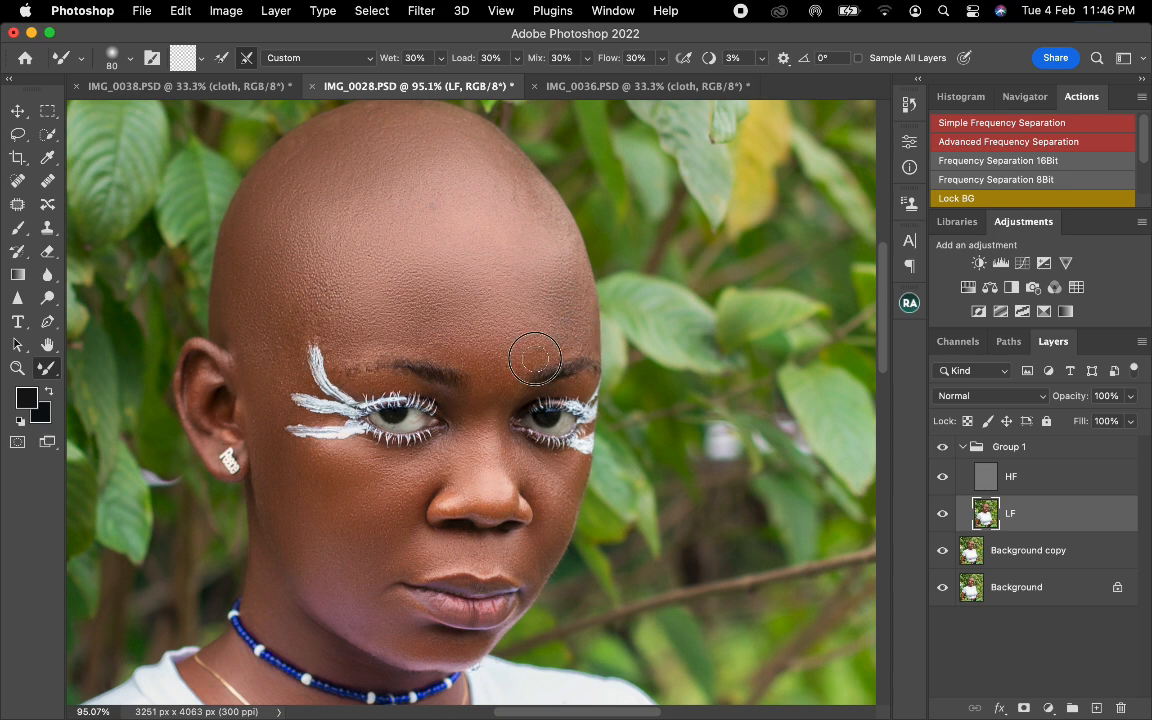
# Step: Even out the tones above the brows and across the upper head, enlarging the Mixer Brush from 80 to 175 px
pyautogui.moveTo(483, 320)
pyautogui.mouseDown()
pyautogui.moveTo(532, 352)
pyautogui.moveTo(501, 366)
pyautogui.mouseUp()
pyautogui.moveTo(442, 341); pyautogui.dragTo(496, 384)
pyautogui.press(']')
pyautogui.moveTo(465, 175)
pyautogui.mouseDown()
pyautogui.moveTo(537, 200)
pyautogui.moveTo(472, 177)
pyautogui.moveTo(490, 177)
pyautogui.moveTo(425, 138)
pyautogui.mouseUp()
pyautogui.press(']')
pyautogui.press(']')
pyautogui.moveTo(305, 162)
pyautogui.mouseDown()
pyautogui.moveTo(324, 175)
pyautogui.moveTo(312, 168)
pyautogui.mouseUp()
# Step: Clone clean texture onto the upper edge of the head on the HF layer with the size 20 Clone Stamp
pyautogui.click(1048, 486)
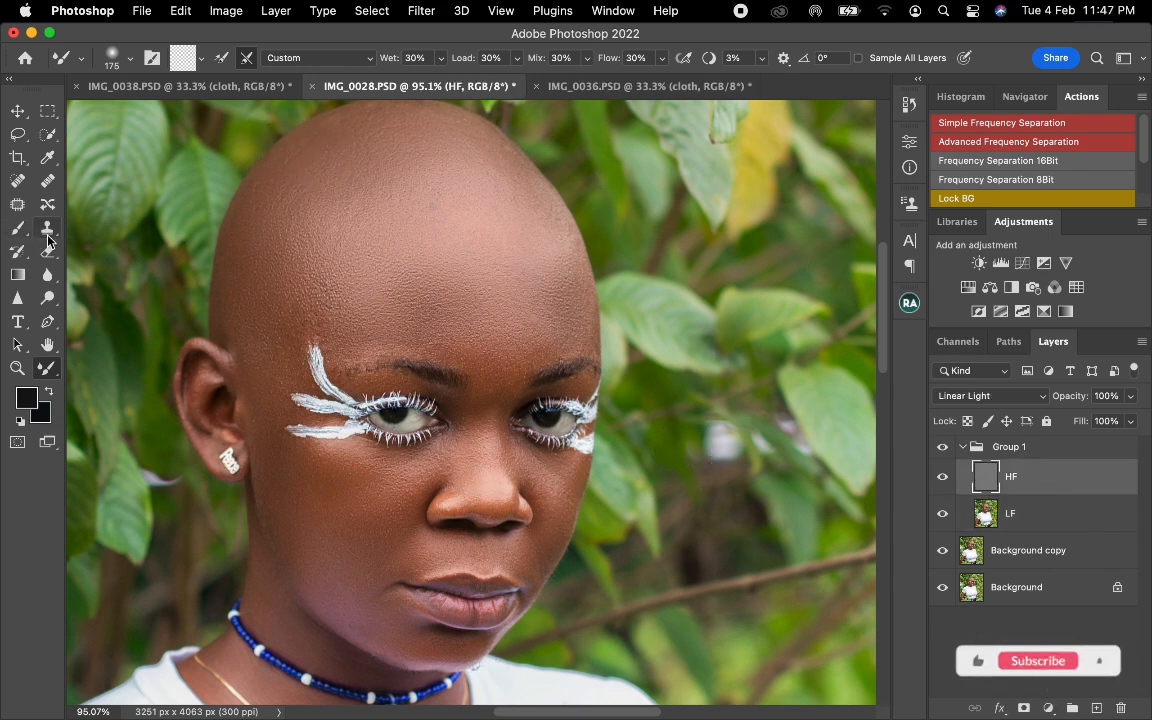
pyautogui.click(47, 234)
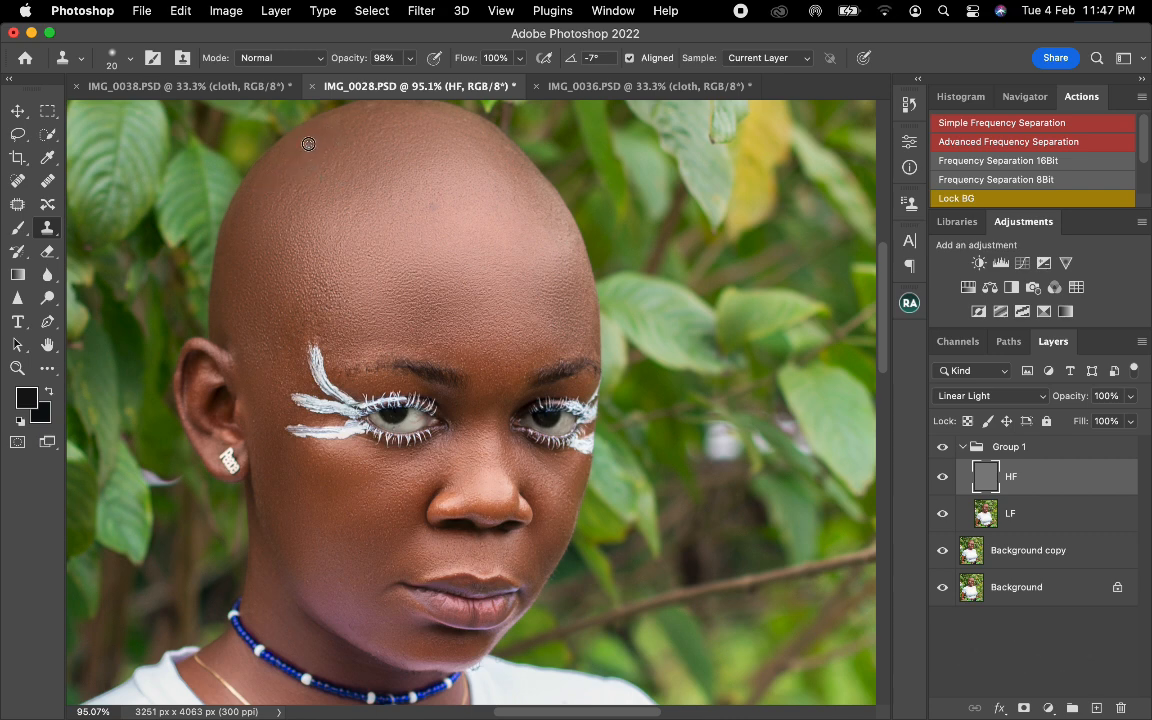
pyautogui.moveTo(307, 147); pyautogui.dragTo(294, 154)
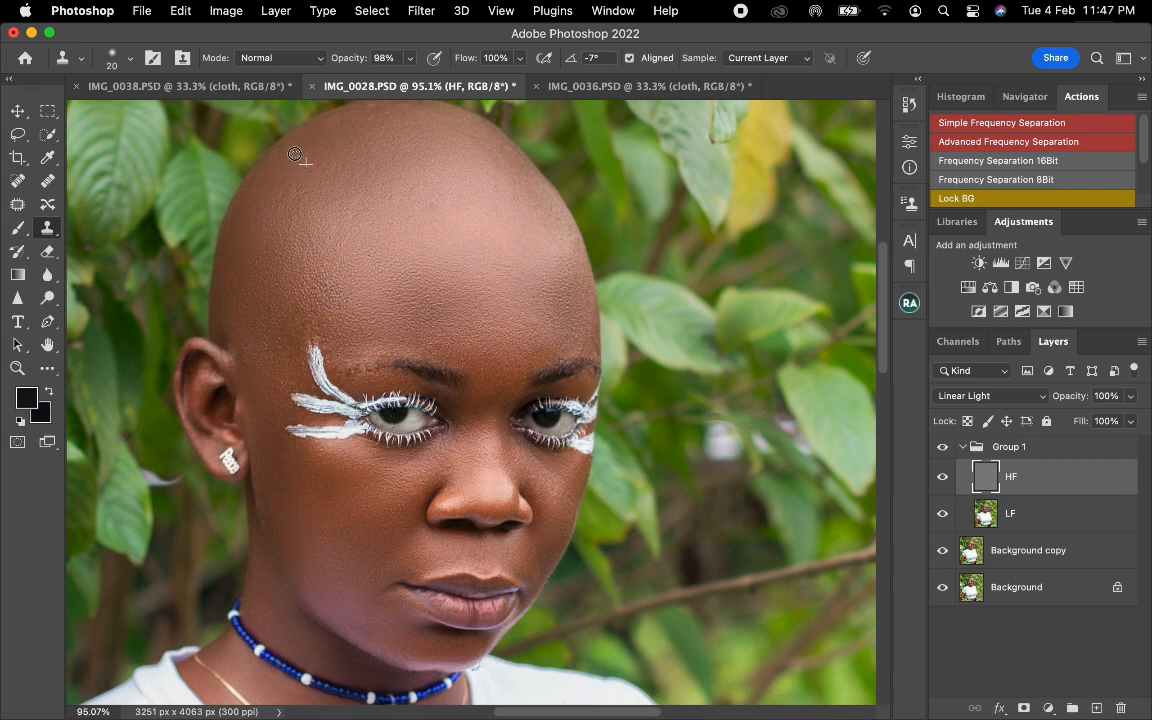
# Step: Blend the tones from the upper head down across the forehead on the LF layer with the 175 px Mixer Brush
pyautogui.click(1003, 513)
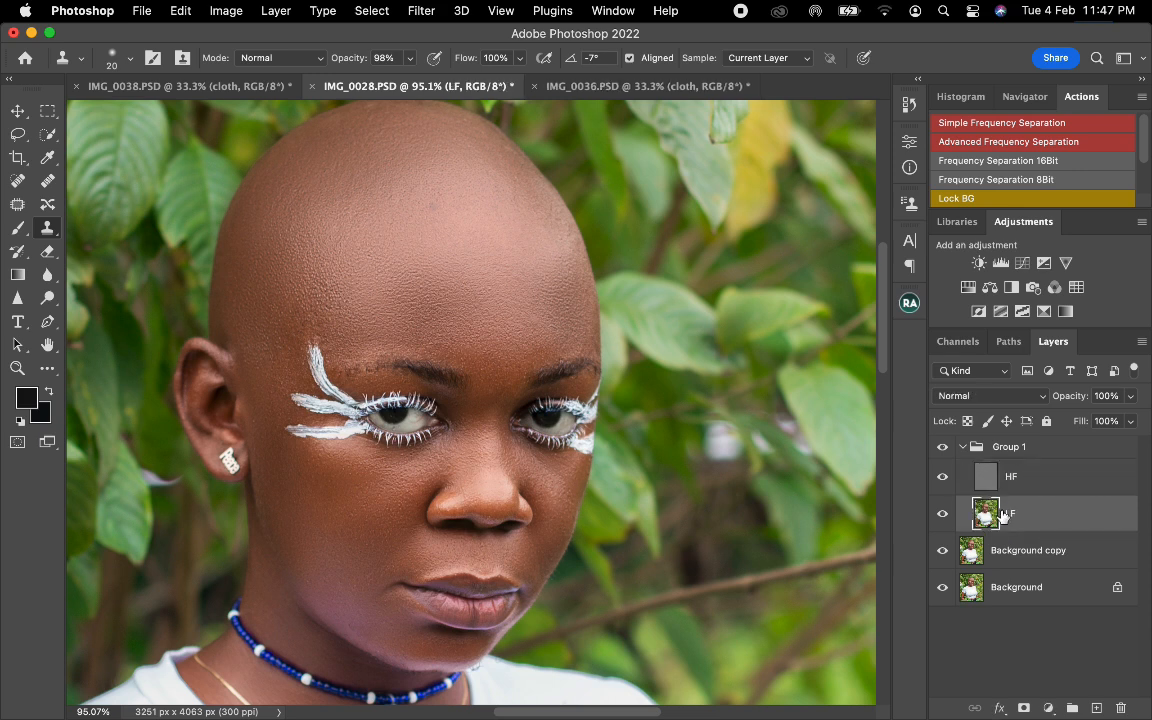
pyautogui.click(48, 369)
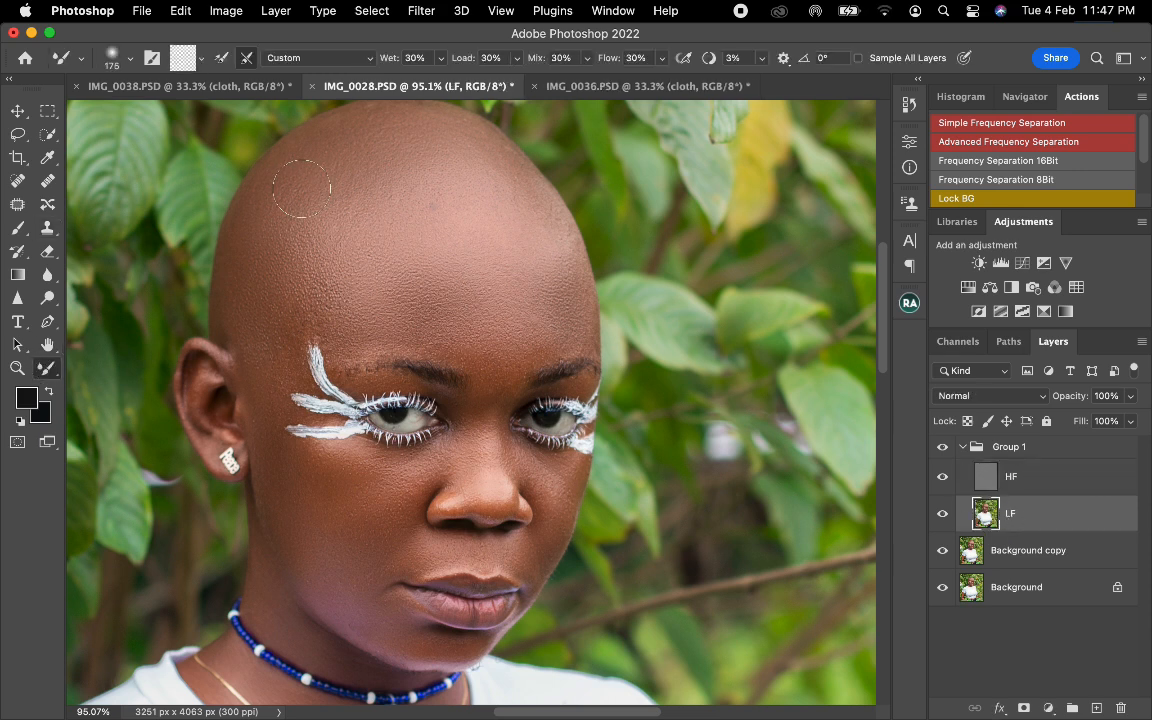
pyautogui.moveTo(301, 188)
pyautogui.mouseDown()
pyautogui.moveTo(376, 132)
pyautogui.moveTo(294, 184)
pyautogui.moveTo(274, 308)
pyautogui.moveTo(338, 309)
pyautogui.moveTo(350, 325)
pyautogui.moveTo(461, 348)
pyautogui.moveTo(501, 344)
pyautogui.moveTo(543, 307)
pyautogui.moveTo(530, 233)
pyautogui.moveTo(494, 192)
pyautogui.moveTo(538, 235)
pyautogui.moveTo(458, 207)
pyautogui.moveTo(341, 232)
pyautogui.moveTo(334, 222)
pyautogui.moveTo(317, 303)
pyautogui.moveTo(271, 321)
pyautogui.moveTo(257, 373)
pyautogui.moveTo(253, 287)
pyautogui.moveTo(483, 304)
pyautogui.moveTo(504, 386)
pyautogui.mouseUp()
# Step: Compare the portrait before and after retouching by hiding and showing Group 1 twice
pyautogui.click(943, 451)
pyautogui.click(943, 451)
pyautogui.click(942, 447)
pyautogui.click(942, 449)
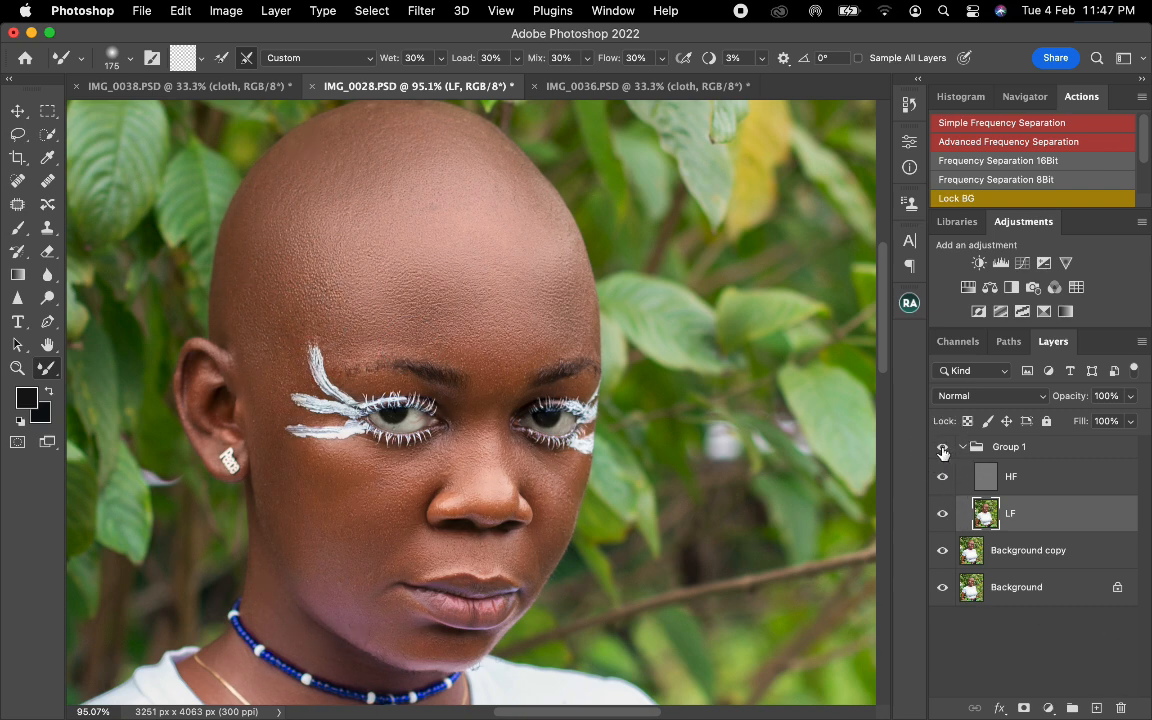